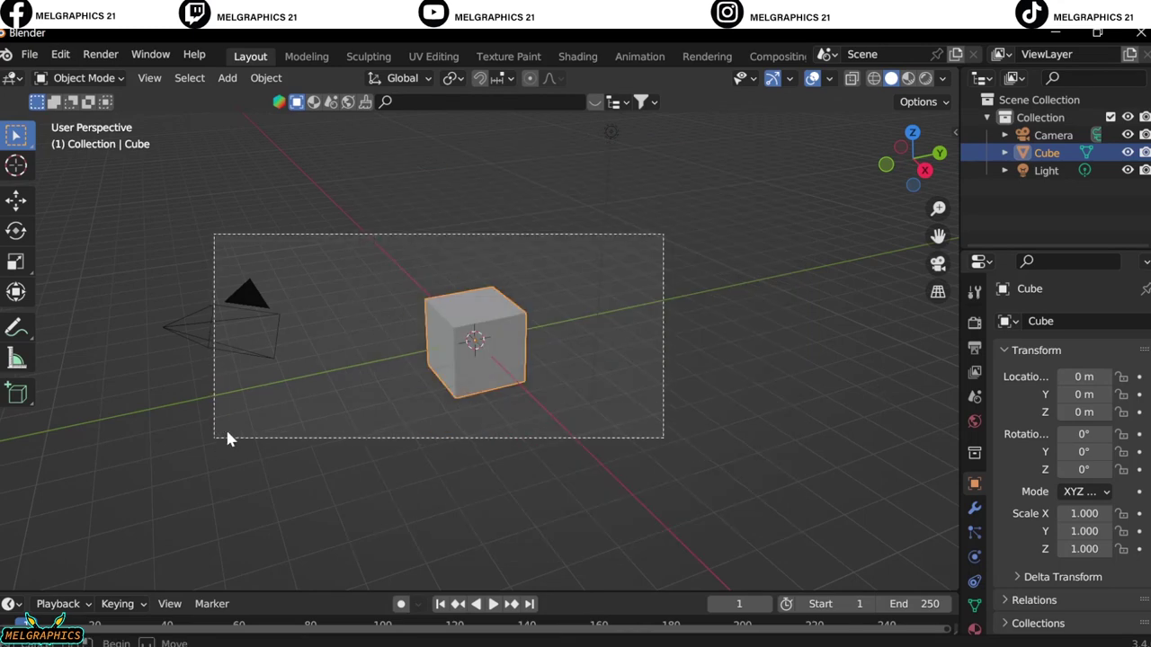
Delete the default cube, camera and light, browse BlenderKit for sweaters, then view from the front.
key("Delete")
left_click(562, 104)
type("hoodie")
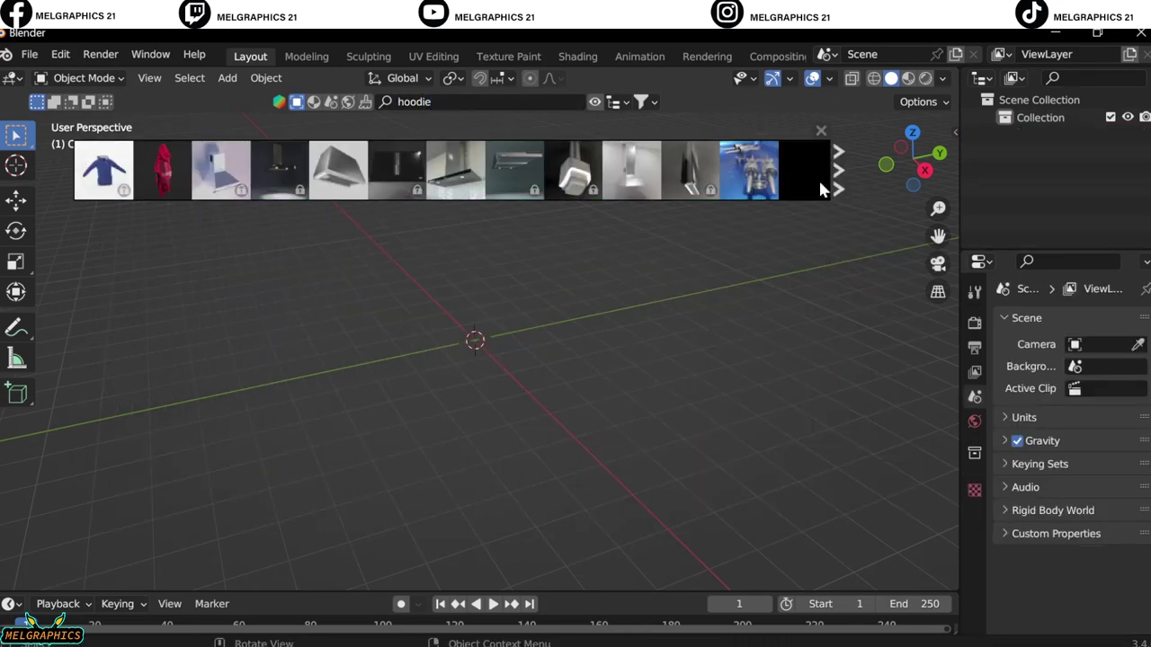
scroll(156, 179, "down", 3)
left_click(414, 102)
type("sweater")
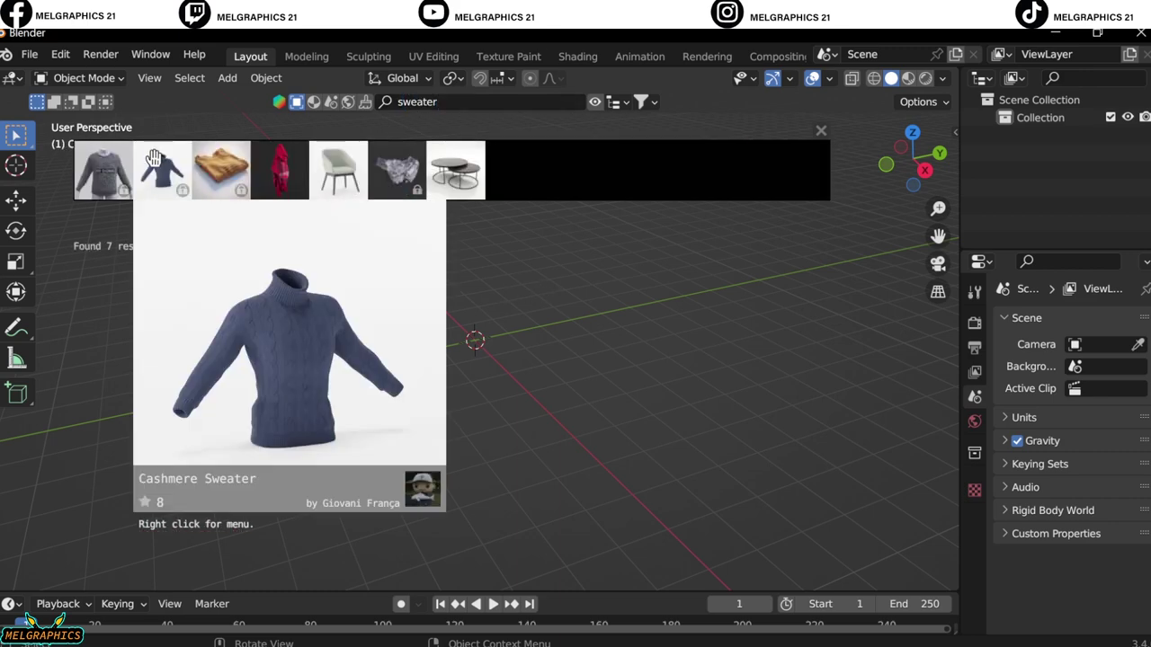
left_click(821, 130)
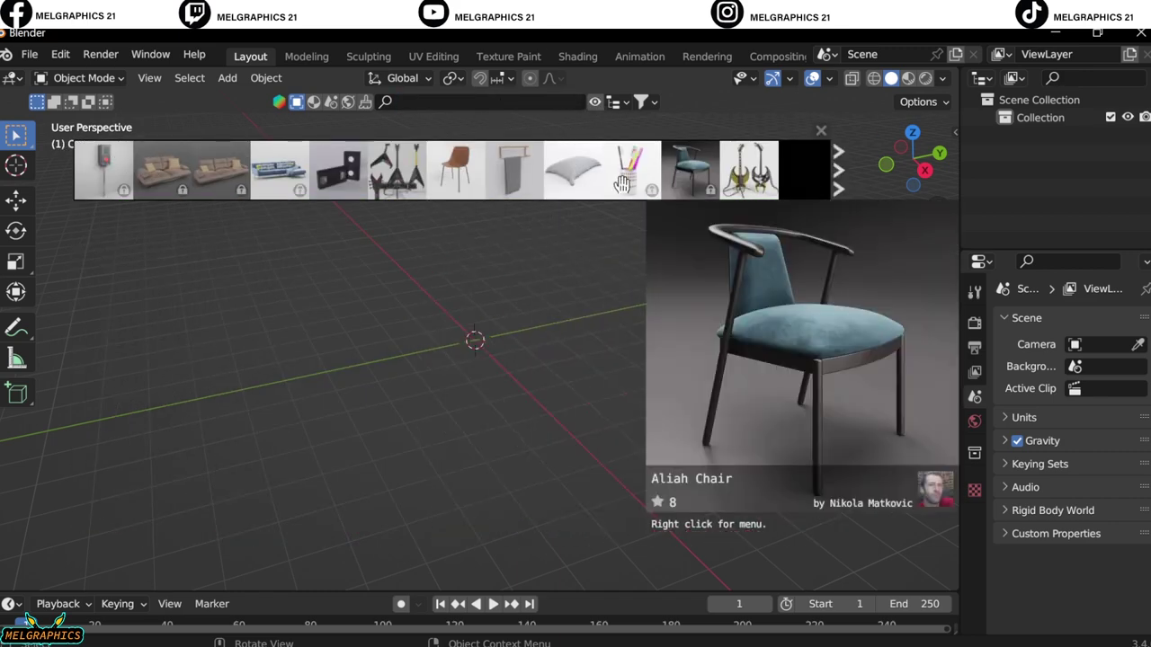
key("KP_1")
key("shift+a")
Add a UV sphere at the origin and enter Sculpt Mode with the Grab brush.
left_click(557, 252)
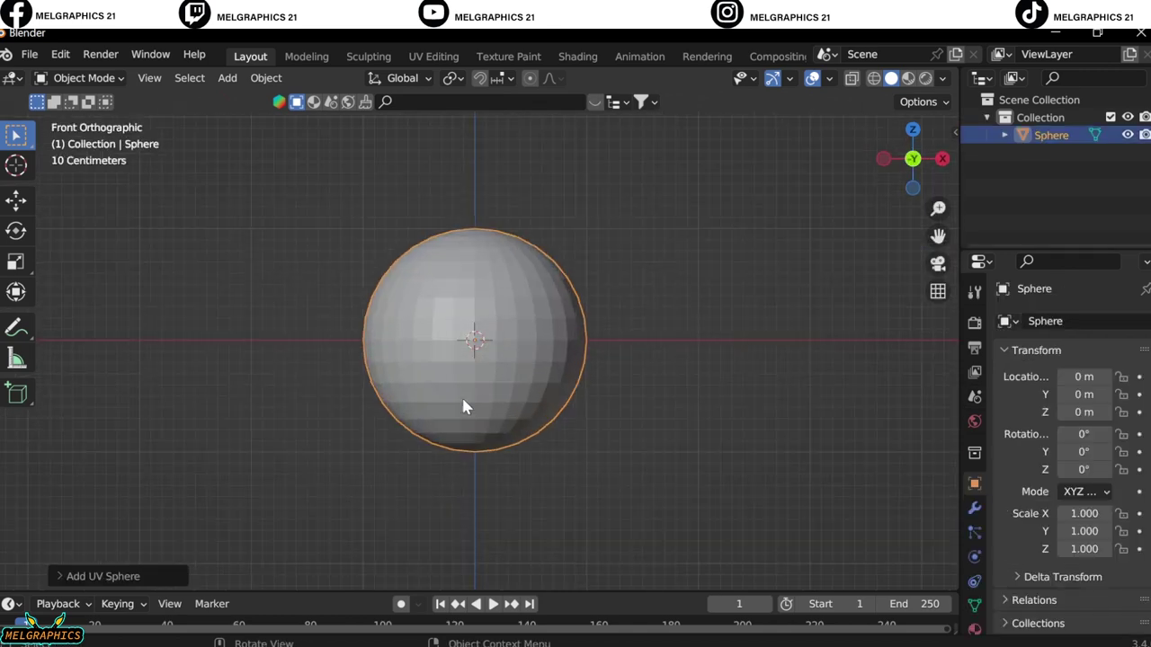
scroll(463, 406, "up", 2)
left_click(81, 77)
left_click(103, 141)
key("g")
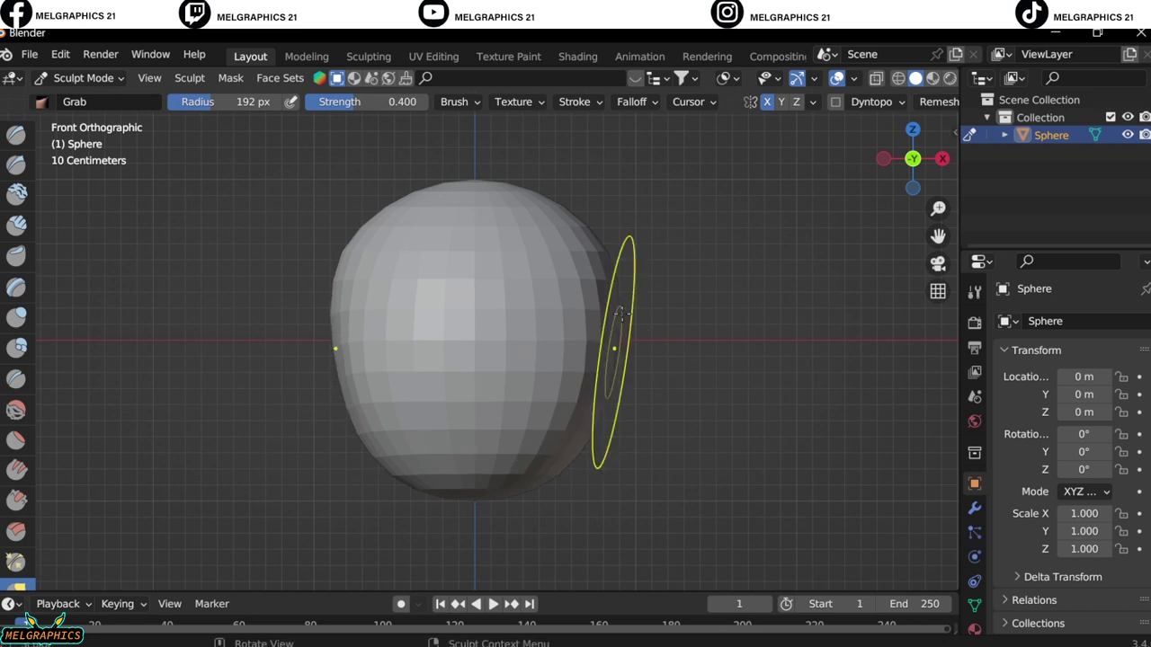
Pull the sphere into a taller, narrower egg shape from front and right views, then return to Object Mode.
middle_click_drag(613, 337, 583, 416)
key("KP_3")
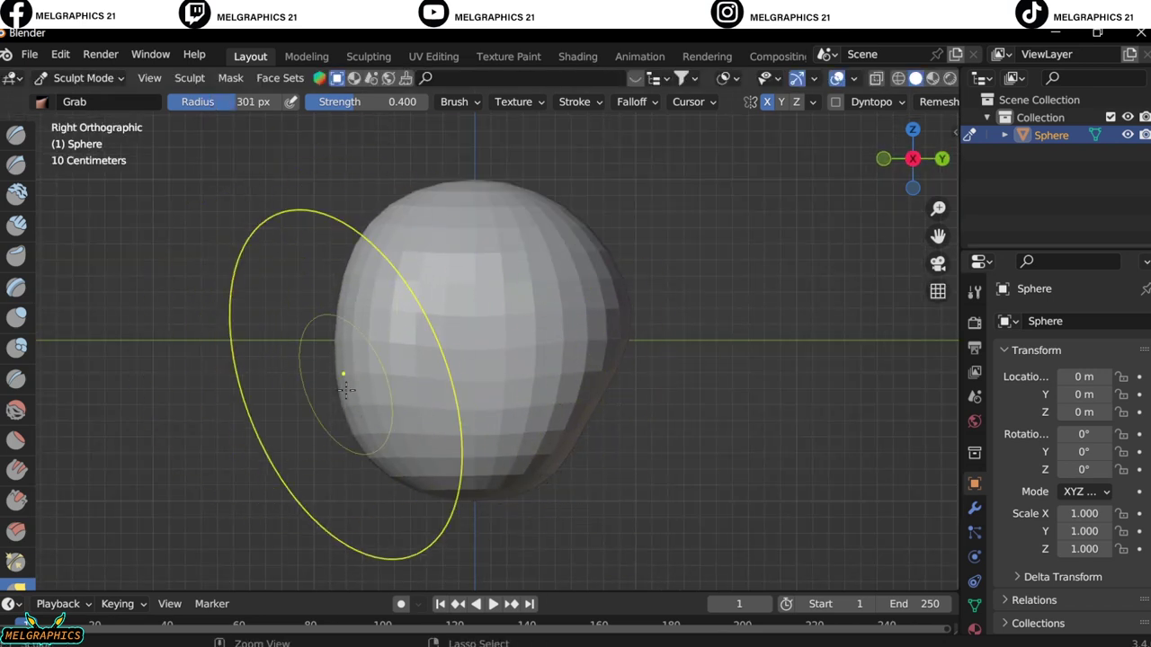
key("KP_1")
scroll(552, 385, "up", 3)
left_click(82, 78)
left_click(88, 98)
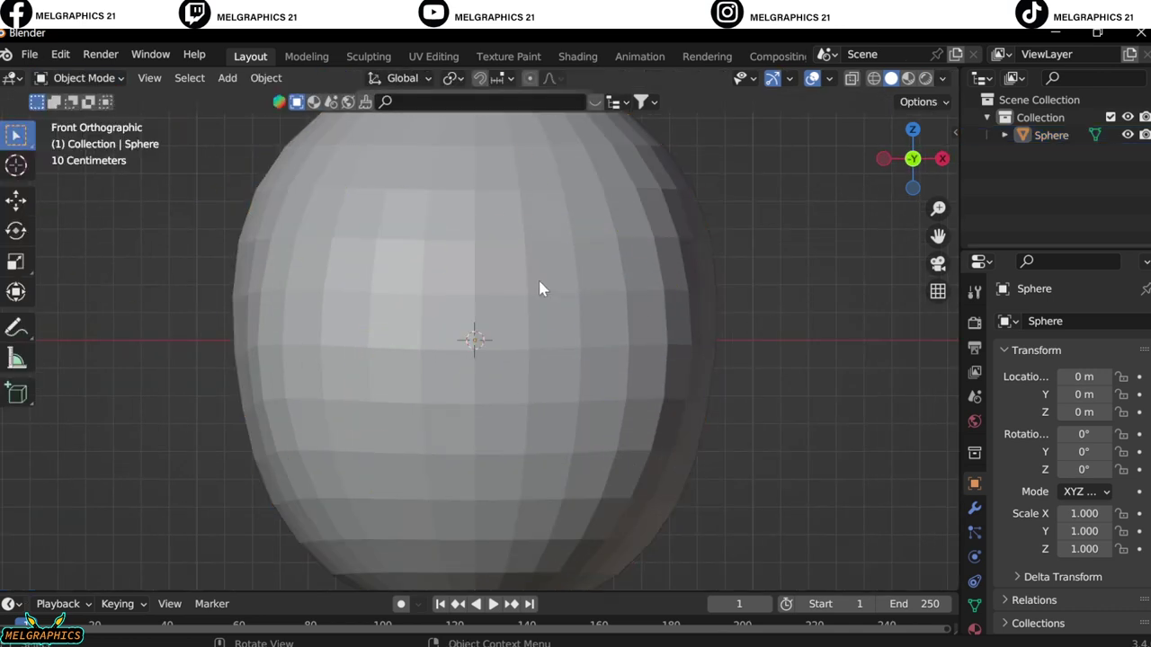
left_click(84, 78)
In Edit Mode, select a ring of faces and separate it as the band Sphere.001.
left_click(83, 118)
middle_click_drag(442, 198, 441, 290, "shift")
left_click_drag(237, 149, 727, 373)
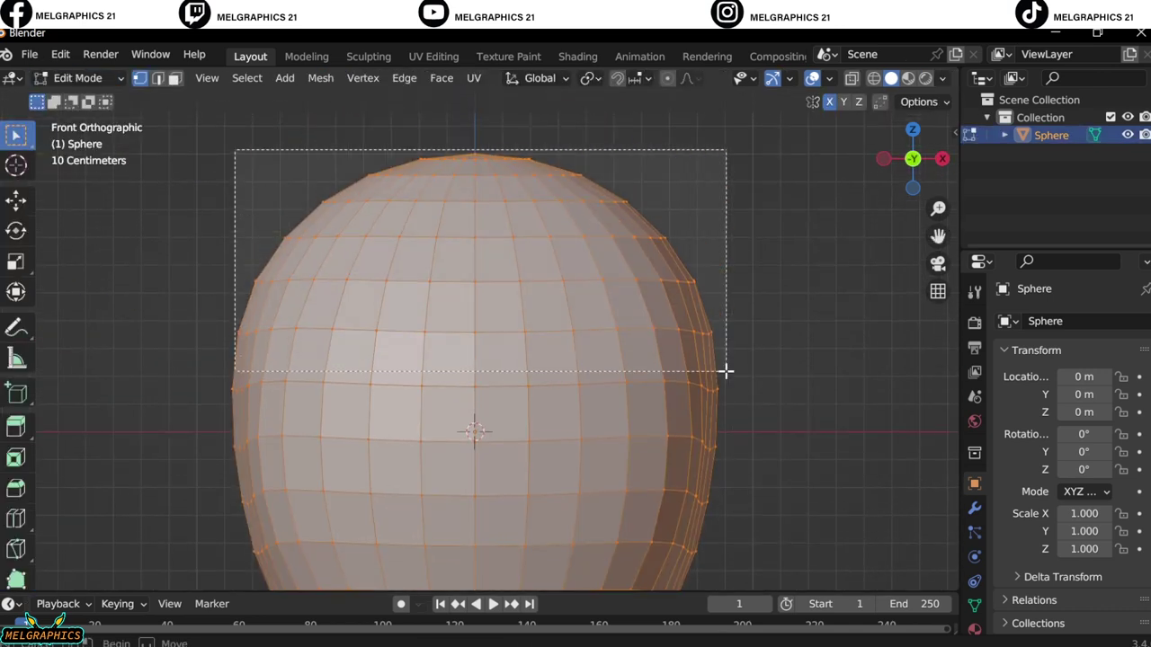
left_click(873, 78)
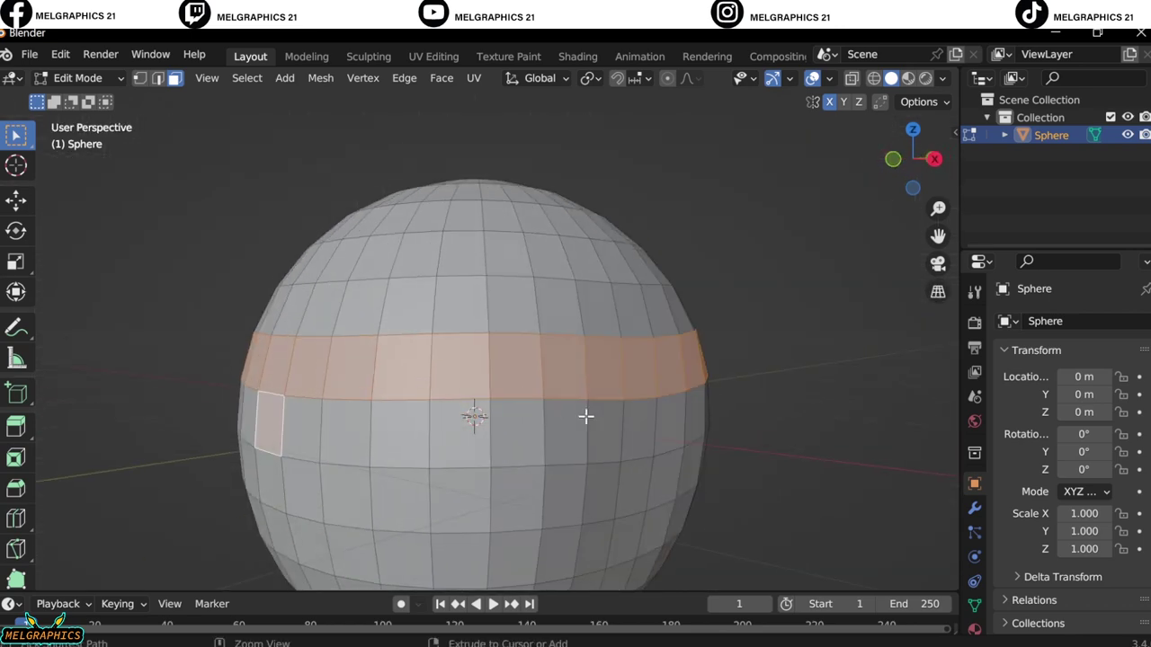
left_click(687, 415, "ctrl")
right_click(598, 339)
left_click(735, 451)
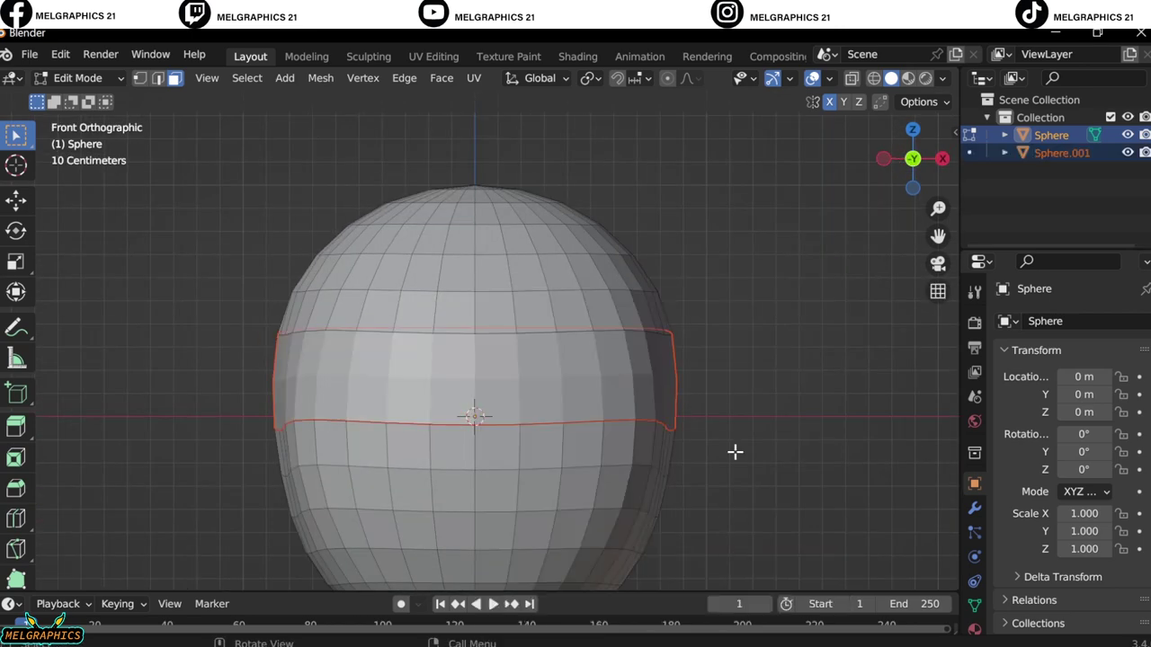
Separate the top half's faces into Sphere.002 and return to Object Mode with solid shading.
left_click(872, 79)
left_click_drag(185, 149, 719, 335)
right_click(422, 247)
left_click(585, 540)
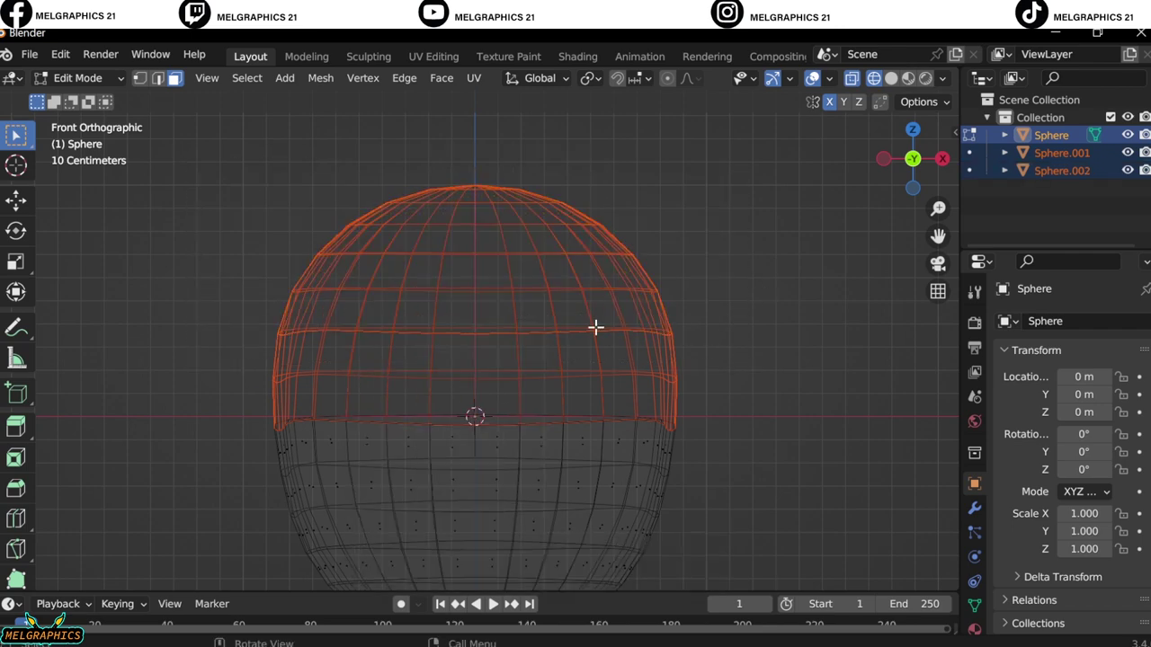
scroll(596, 326, "up", 2)
left_click_drag(937, 235, 935, 239)
left_click(77, 78)
left_click(104, 97)
key("shift+z")
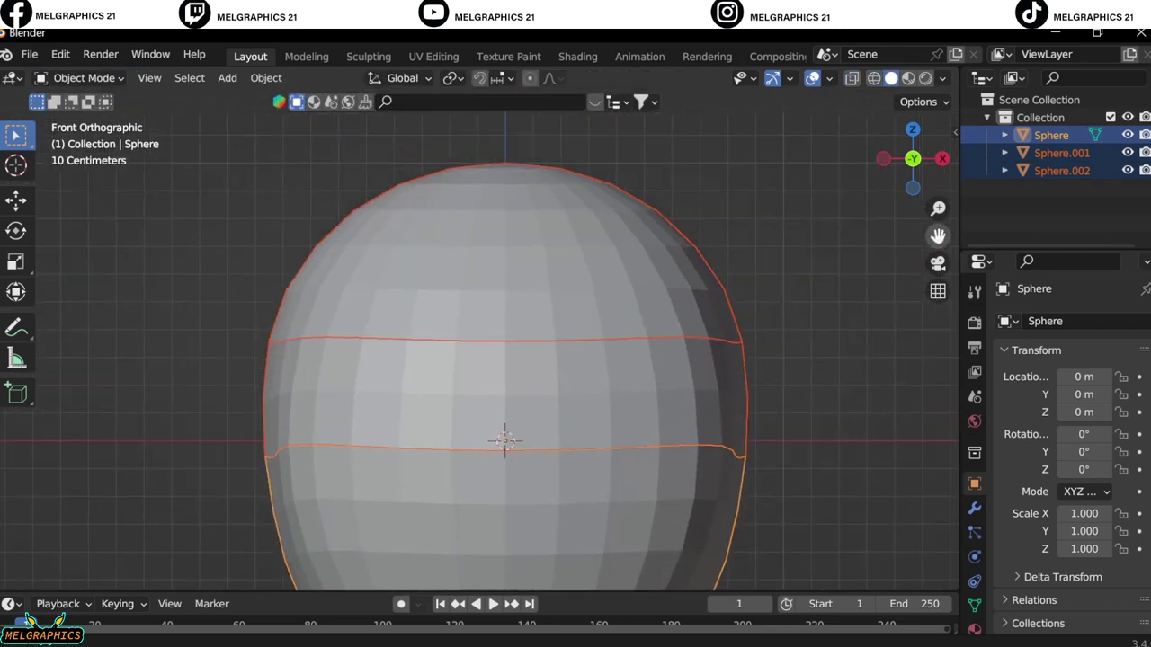
Give the band Sphere.001 Solidify and Bevel modifiers.
left_click(683, 396)
left_click(975, 508)
left_click(1031, 321)
left_click(769, 624)
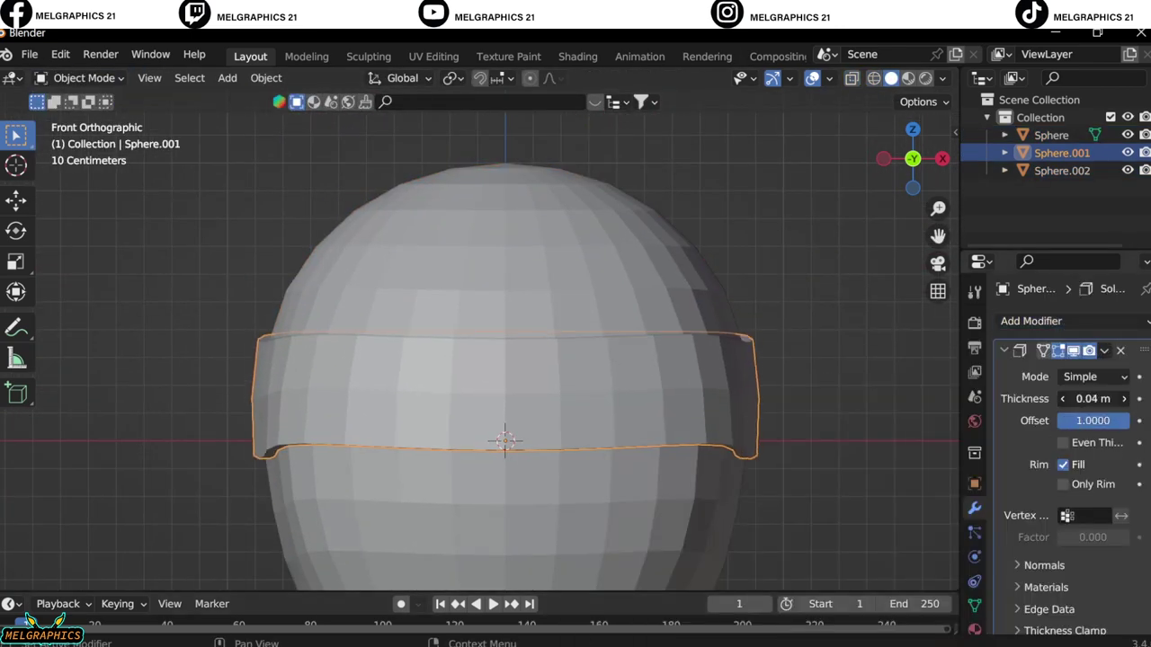
middle_click_drag(683, 378, 778, 374)
key("KP_1")
left_click(1031, 321)
scroll(1070, 450, "down", 5)
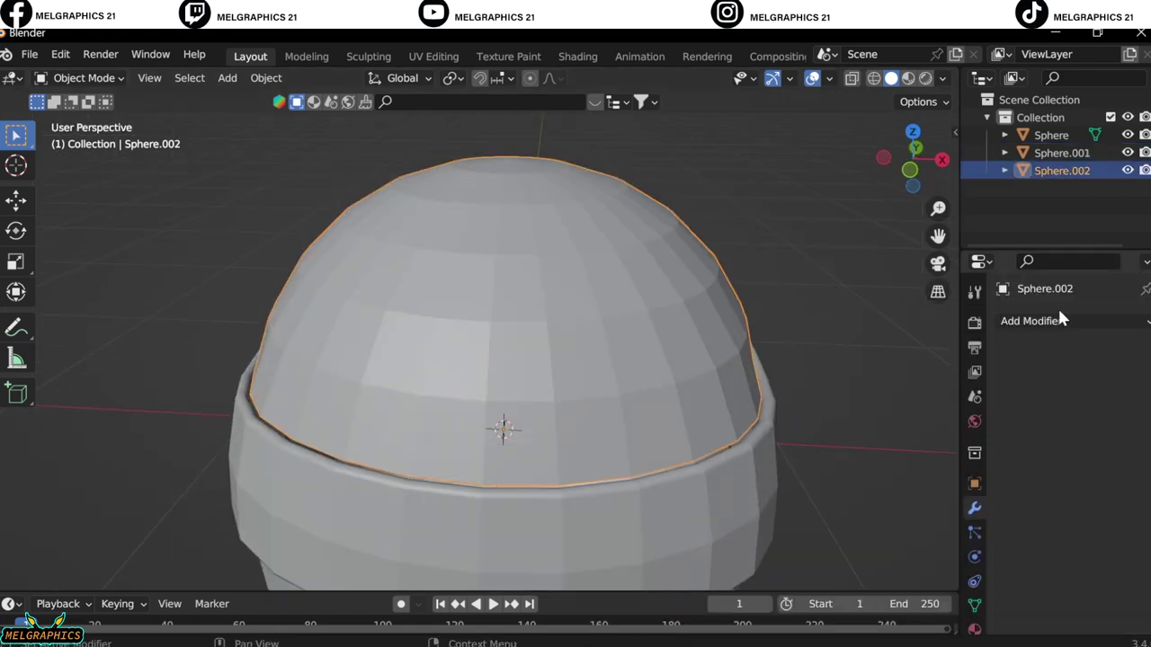
Add a Solidify modifier to the top piece Sphere.002 with 0.03 m thickness.
left_click(1032, 321)
left_click(768, 624)
type("0.05")
key("Return")
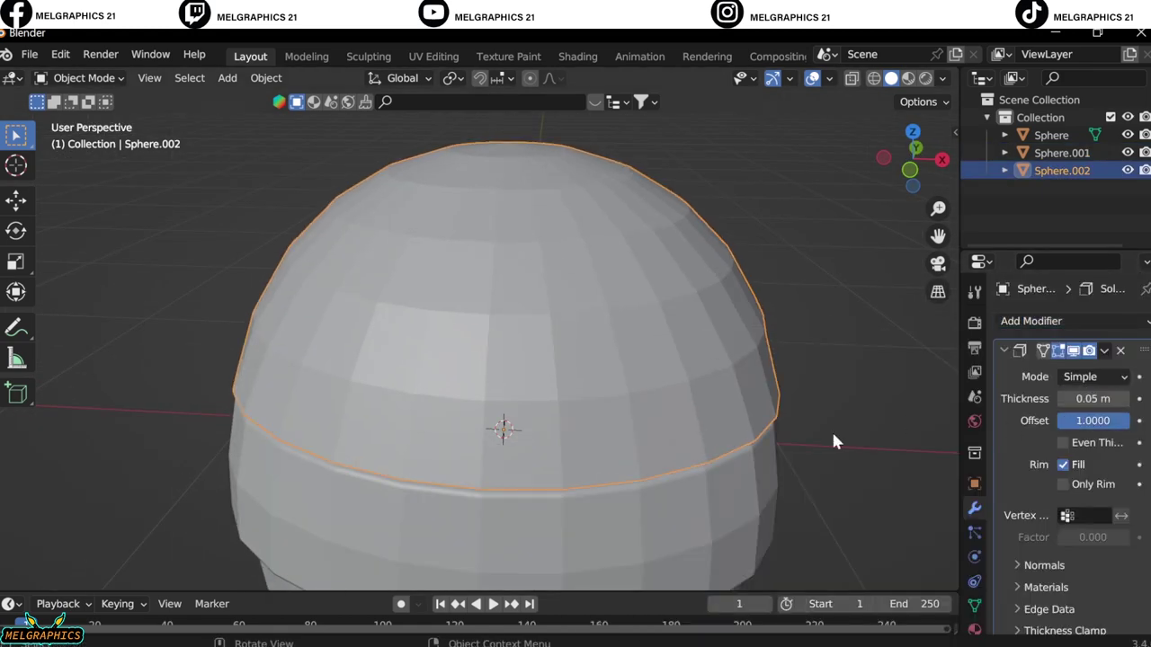
key("Return")
key("alt+a")
key("KP_1")
Add a torus and set its Y rotation to 90° in the N panel.
key("shift+a")
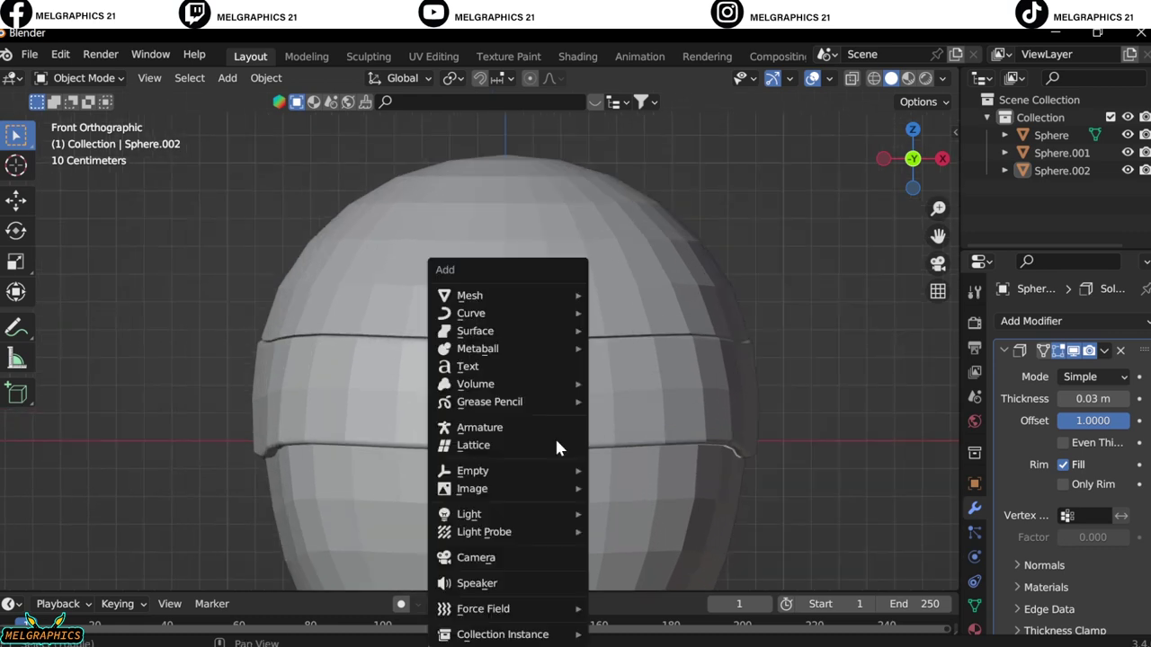
left_click(624, 430)
key("n")
left_click_drag(827, 260, 854, 260)
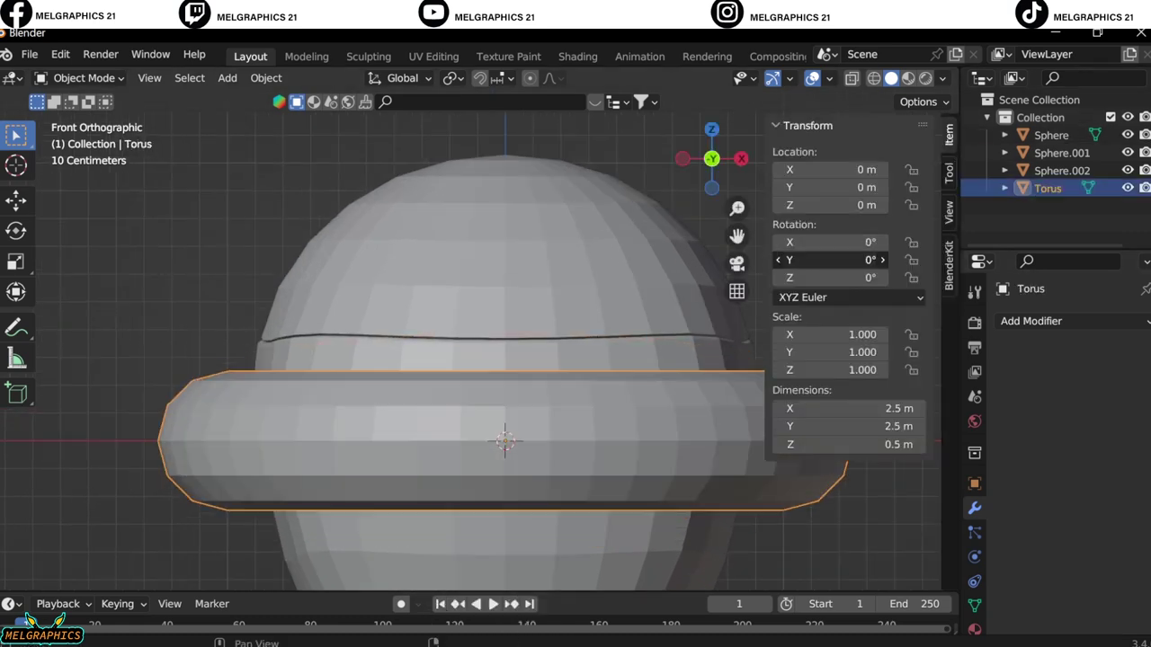
double_click(827, 259)
type("90")
key("Return")
Slide the torus along X toward the head and scale it down to 0.306.
key("KP_3")
key("g")
key("x")
left_click(669, 502)
key("s")
left_click(548, 451)
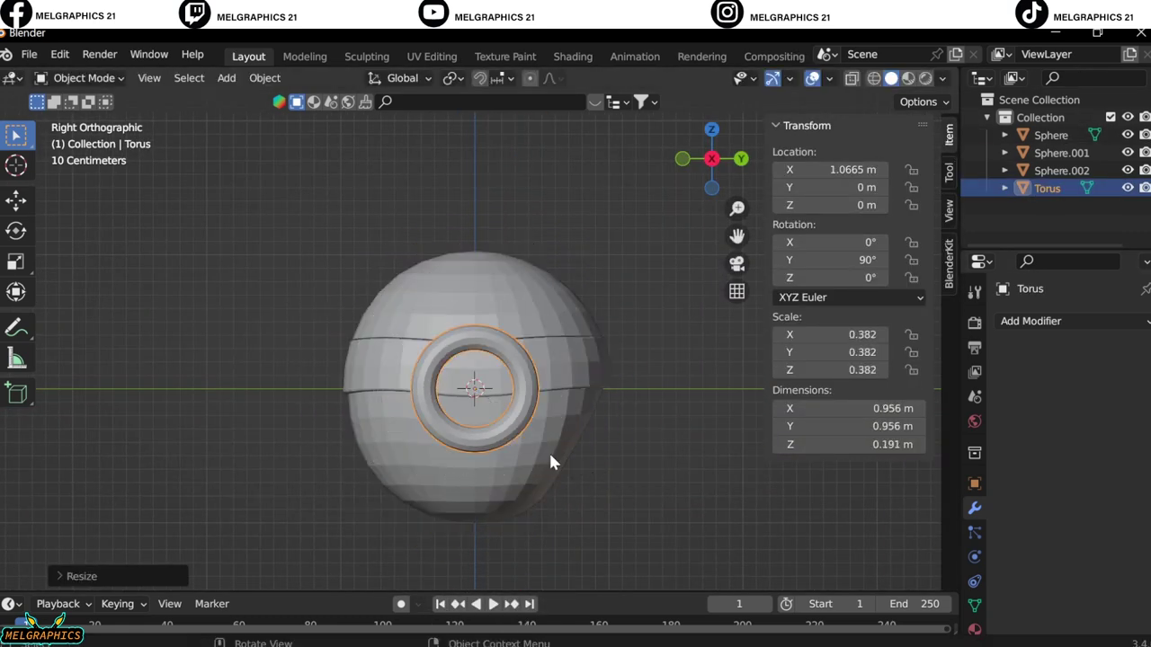
key("KP_1")
key("s")
left_click(759, 490)
Seat the torus against the side of the head and raise it to Z 0.1044 m.
scroll(751, 435, "up", 3)
key("g")
key("x")
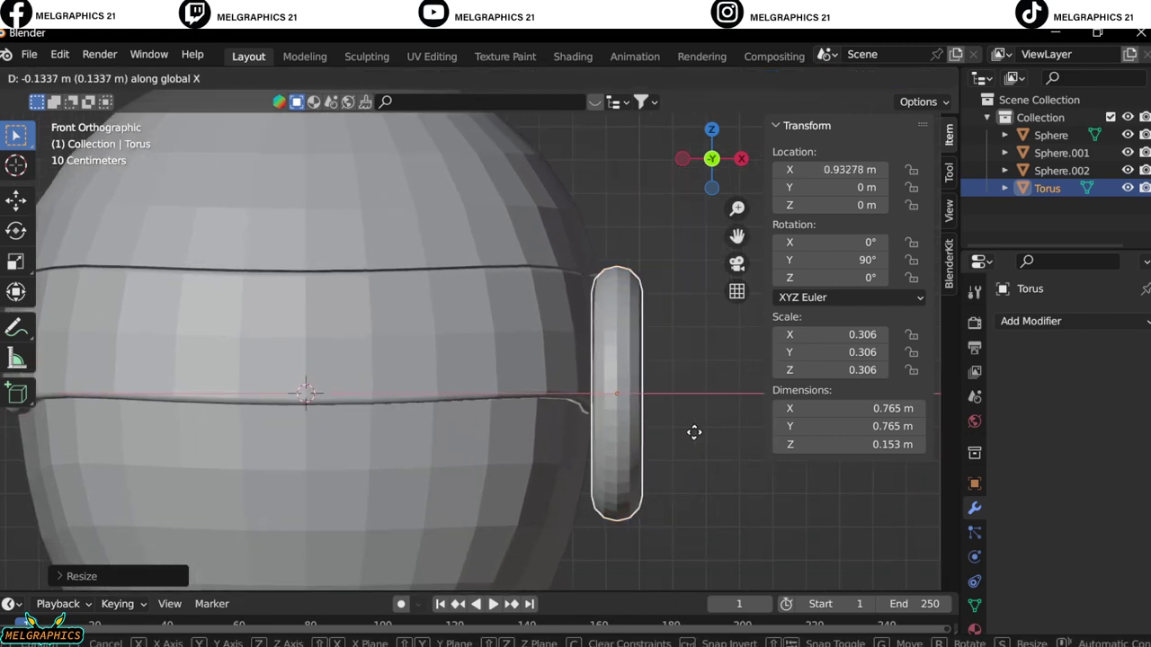
left_click(676, 439)
key("g")
key("z")
left_click(670, 427)
key("KP_3")
scroll(642, 441, "down", 1)
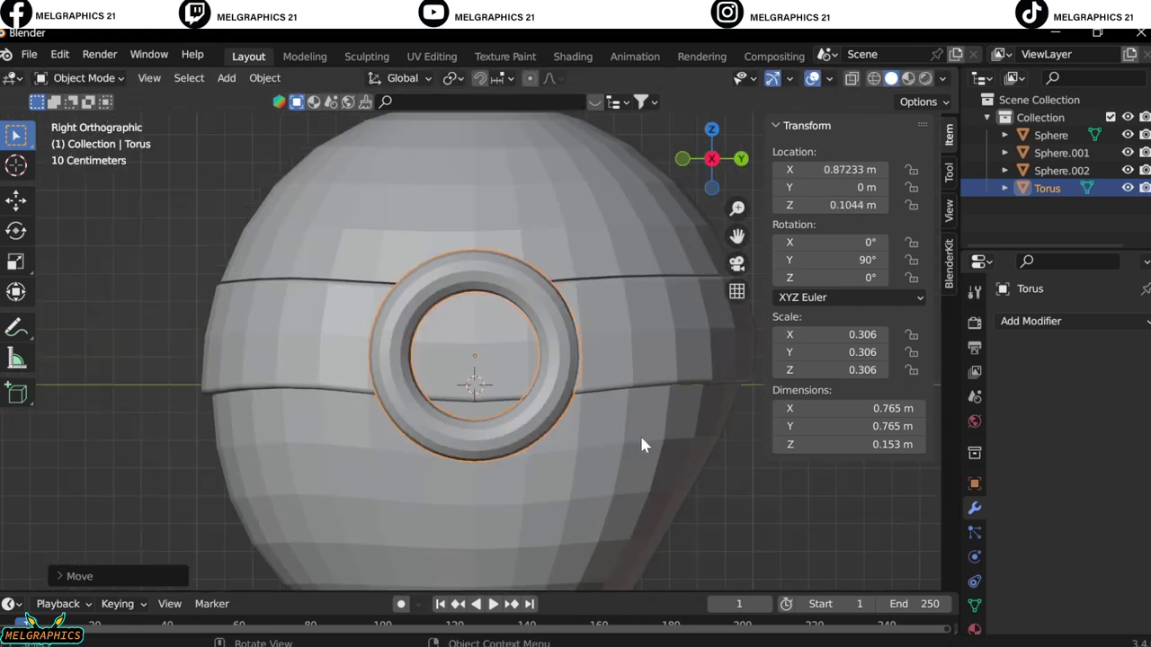
Stretch the headphone ring vertically by increasing its Z scale.
key("KP_1")
scroll(713, 441, "up", 2)
left_click_drag(814, 370, 863, 369)
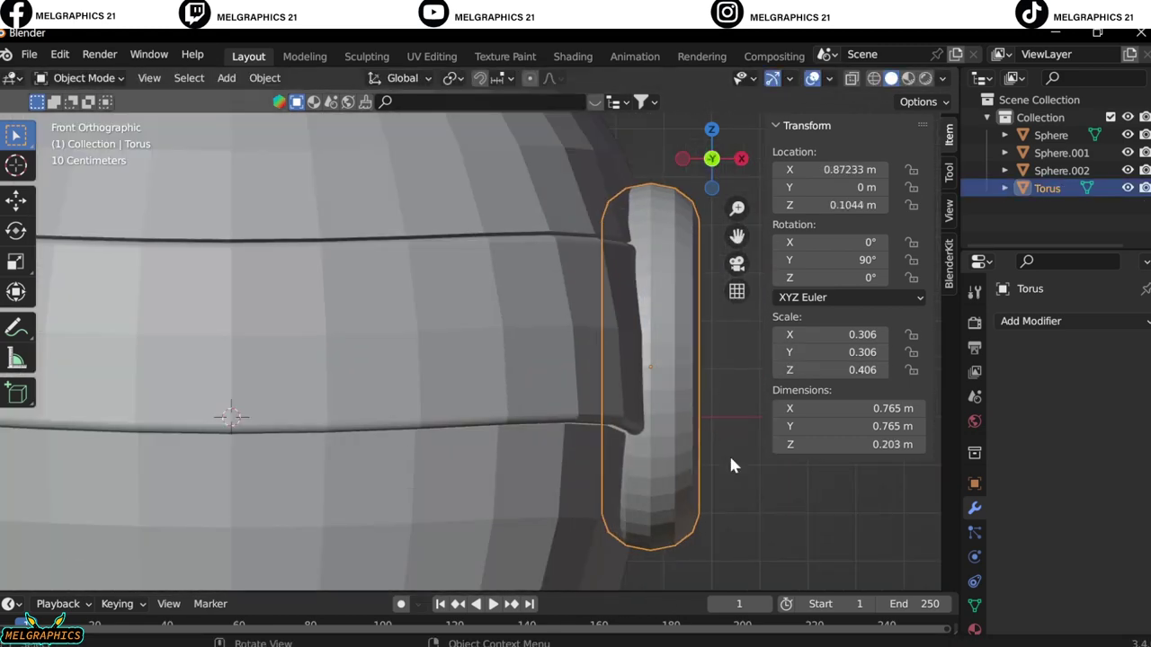
scroll(730, 465, "down", 3)
key("shift+a")
Add a UV sphere and sculpt it down to a half sphere.
left_click(746, 349)
left_click(84, 78)
left_click(90, 136)
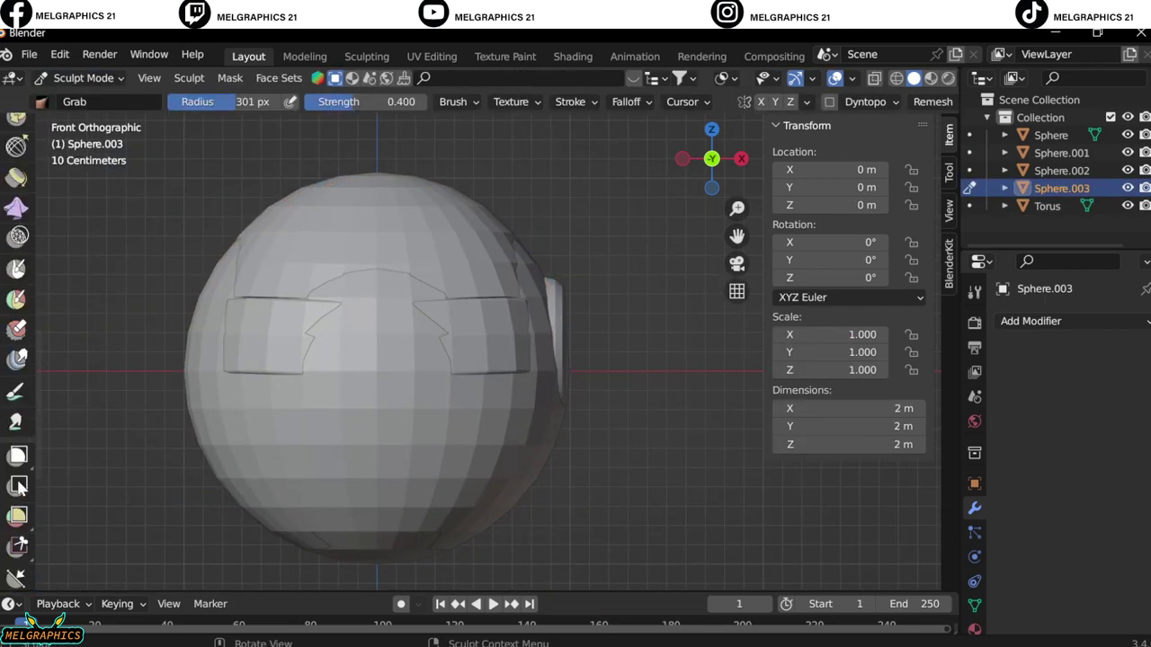
left_click_drag(378, 171, 386, 552)
left_click(84, 78)
left_click(90, 97)
Shrink the half sphere, move it along X to the head's side and centre it vertically in the ring.
key("s")
left_click(474, 446)
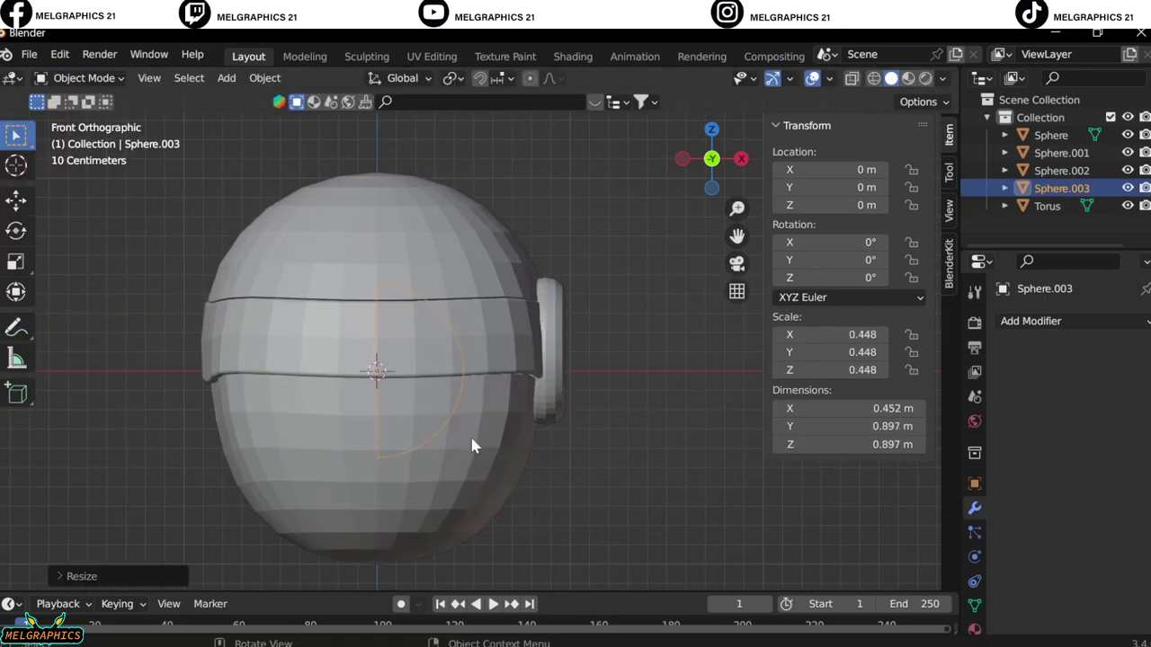
key("g")
key("x")
left_click(707, 521)
key("KP_3")
key("s")
left_click(630, 489)
key("g")
key("z")
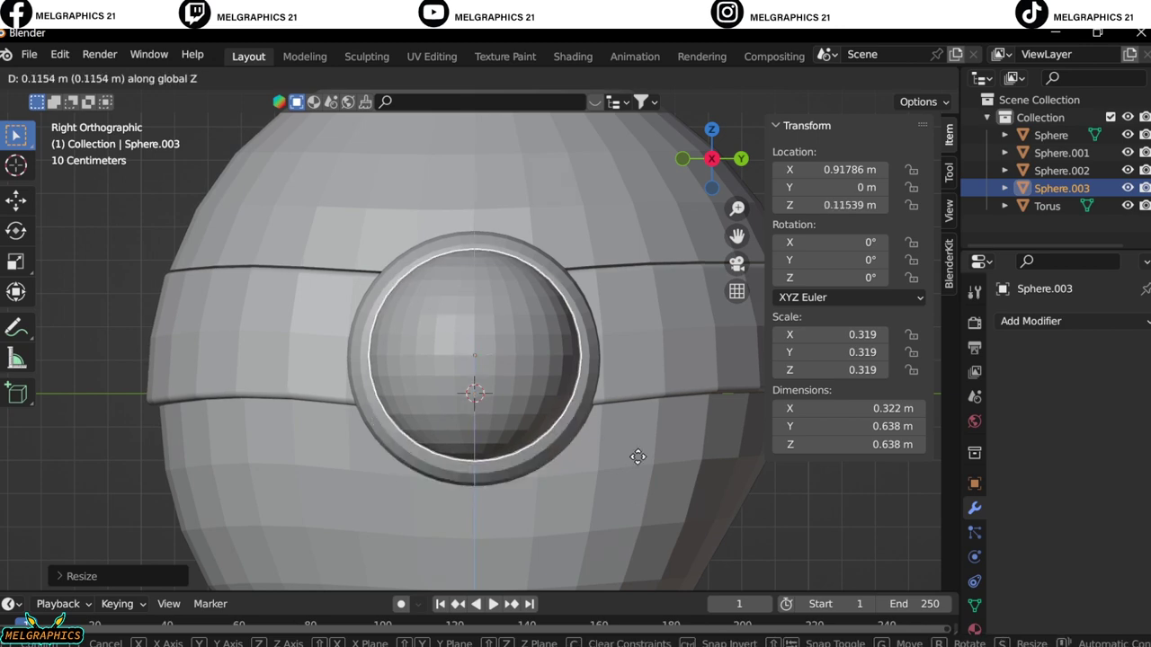
left_click(637, 457)
Fine-tune the ear cup to about 0.378 scale and nudge it into place inside the ring.
key("s")
left_click(642, 460)
key("g")
left_click(663, 470)
middle_click_drag(663, 470, 762, 490)
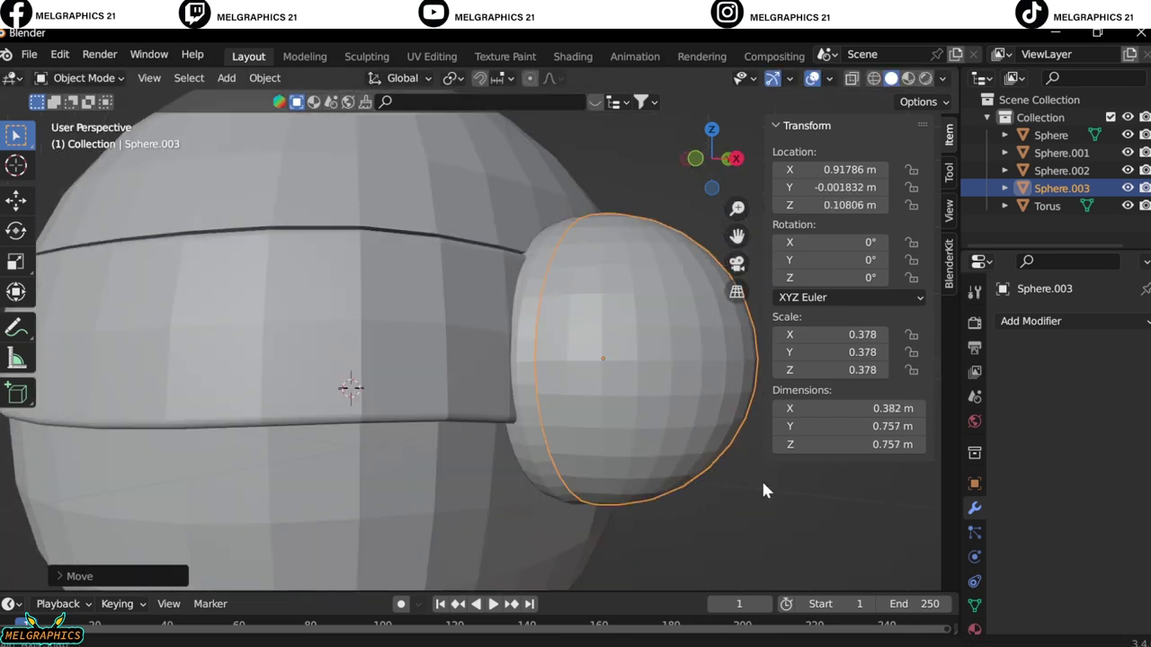
key("KP_3")
key("KP_1")
key("s")
left_click(581, 517)
left_click(589, 503)
scroll(629, 404, "down", 3)
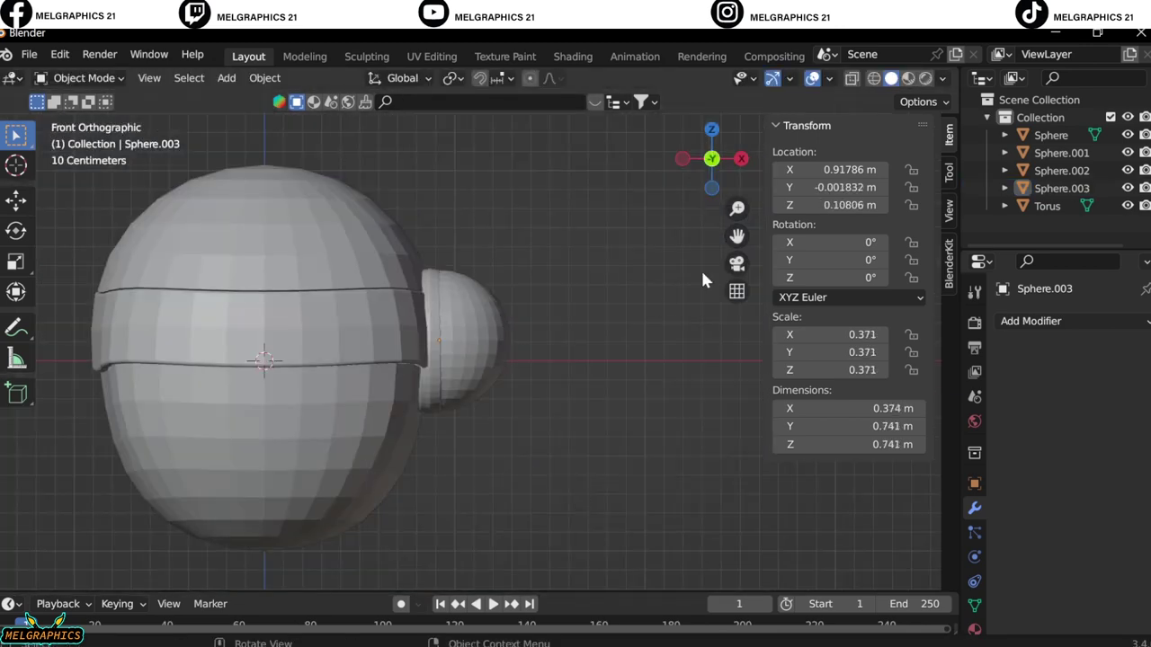
middle_click_drag(704, 281, 907, 281, "shift")
Add Mirror modifiers to the ear cup and the headphone ring torus.
left_click(1061, 188)
left_click(1031, 321)
left_click(1047, 206)
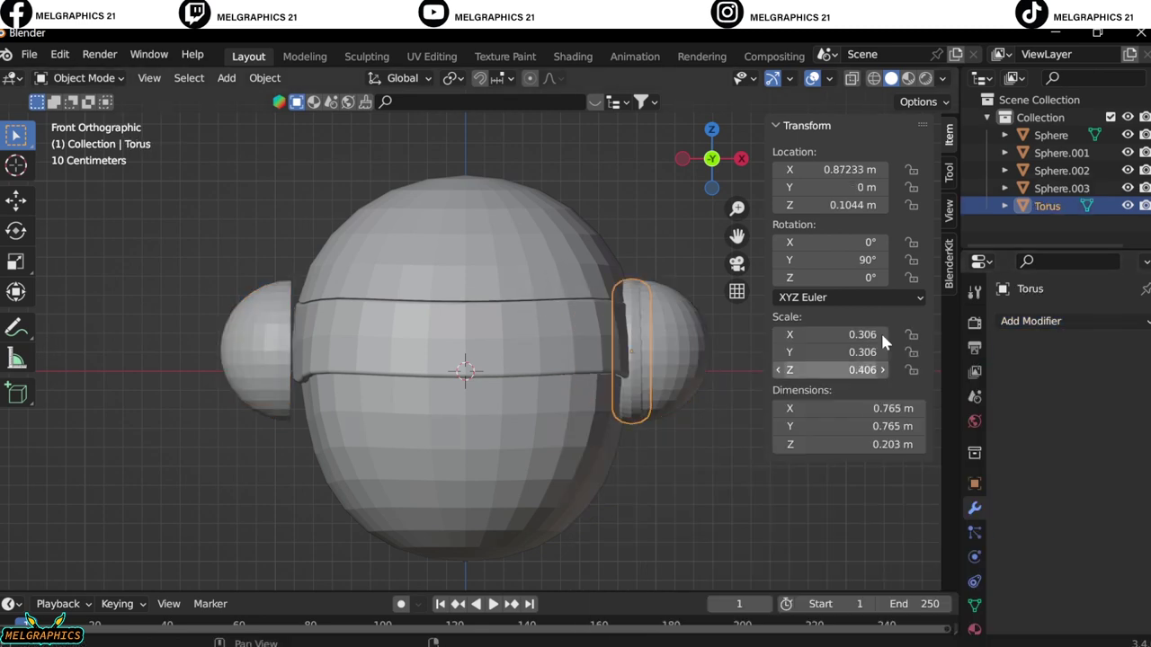
left_click(1030, 321)
left_click(628, 434)
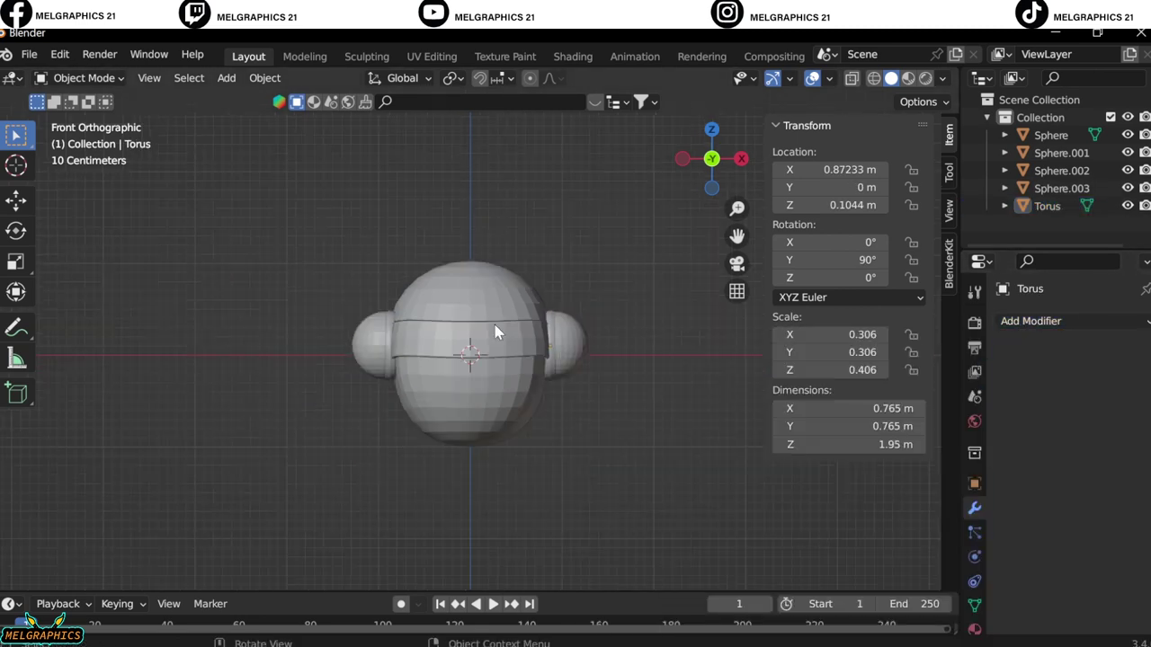
key("shift+a")
Add a torus, stand it upright at 90° X, and sculpt away its lower half.
left_click(601, 378)
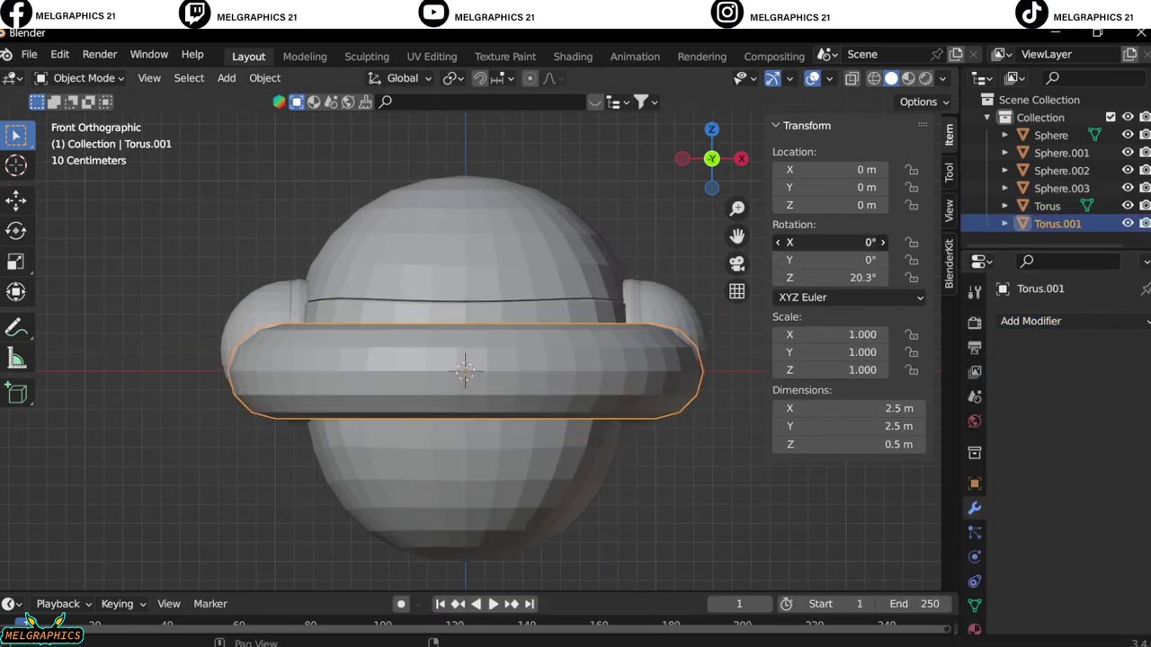
type("90")
key("Return")
left_click(81, 77)
left_click(72, 140)
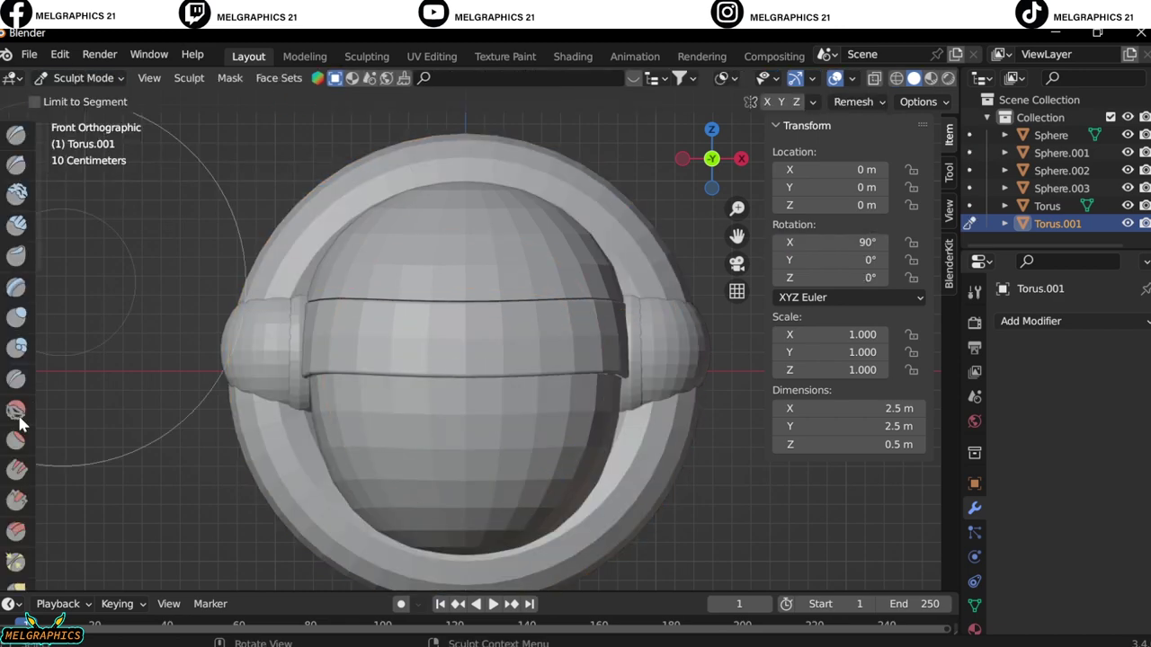
left_click_drag(190, 306, 710, 301)
left_click(81, 77)
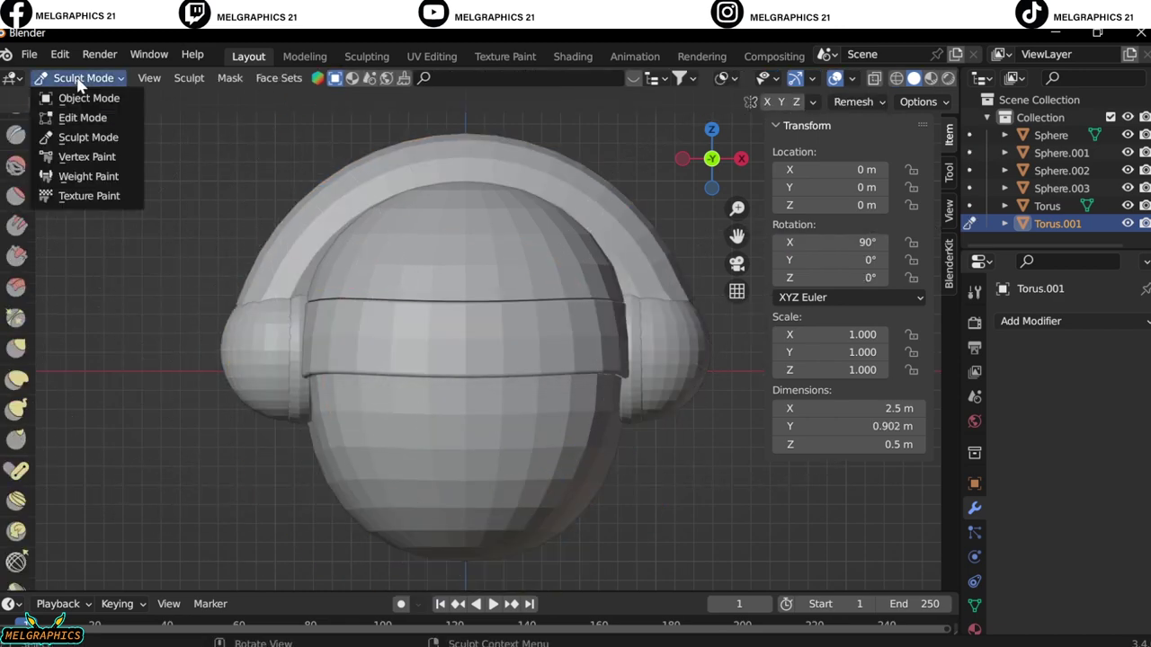
left_click(72, 95)
Resize the half-ring in the N panel so it arches over the head as a headband.
middle_click_drag(557, 377, 659, 400)
key("KP_3")
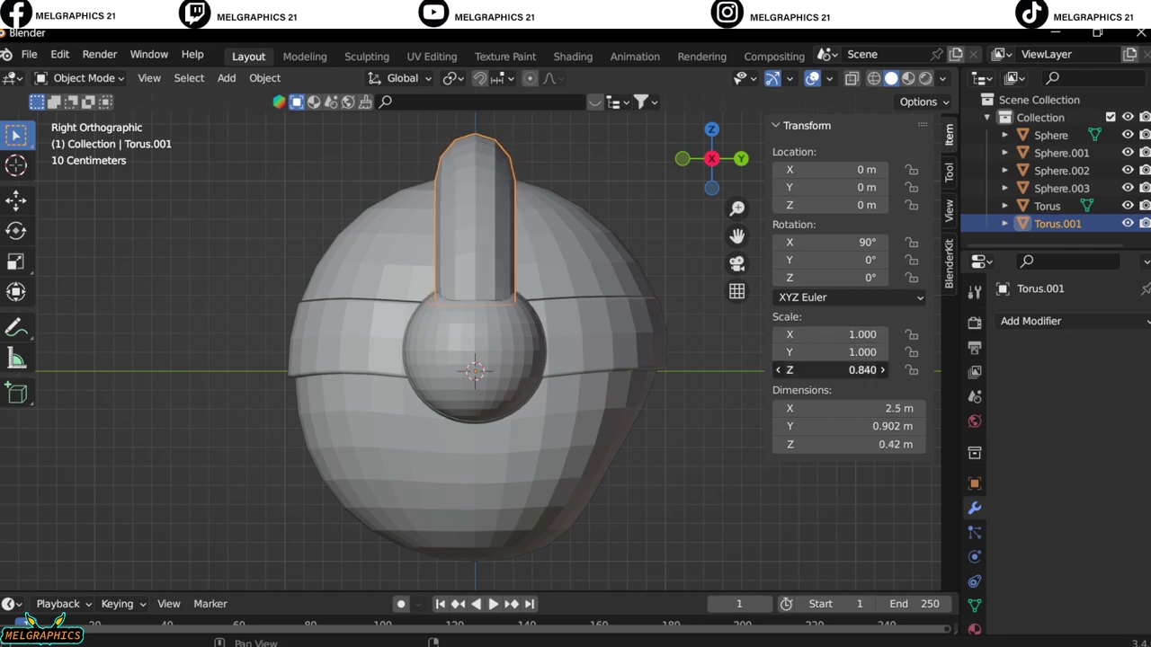
key("KP_1")
middle_click_drag(380, 431, 423, 457)
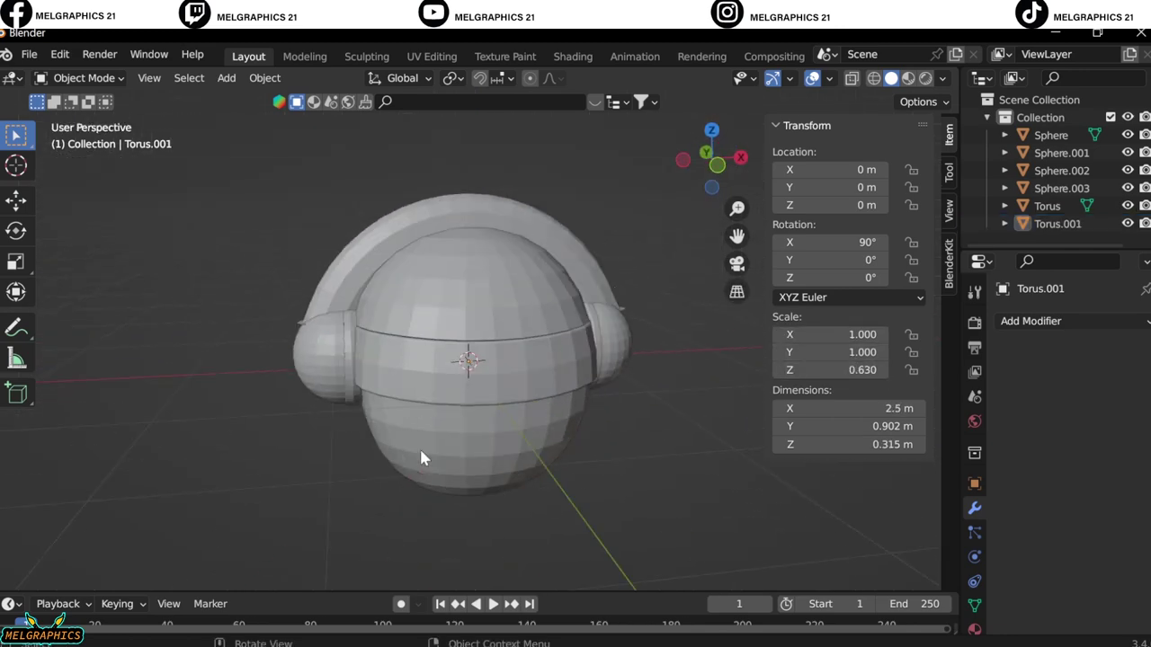
key("KP_1")
left_click_drag(832, 351, 796, 336)
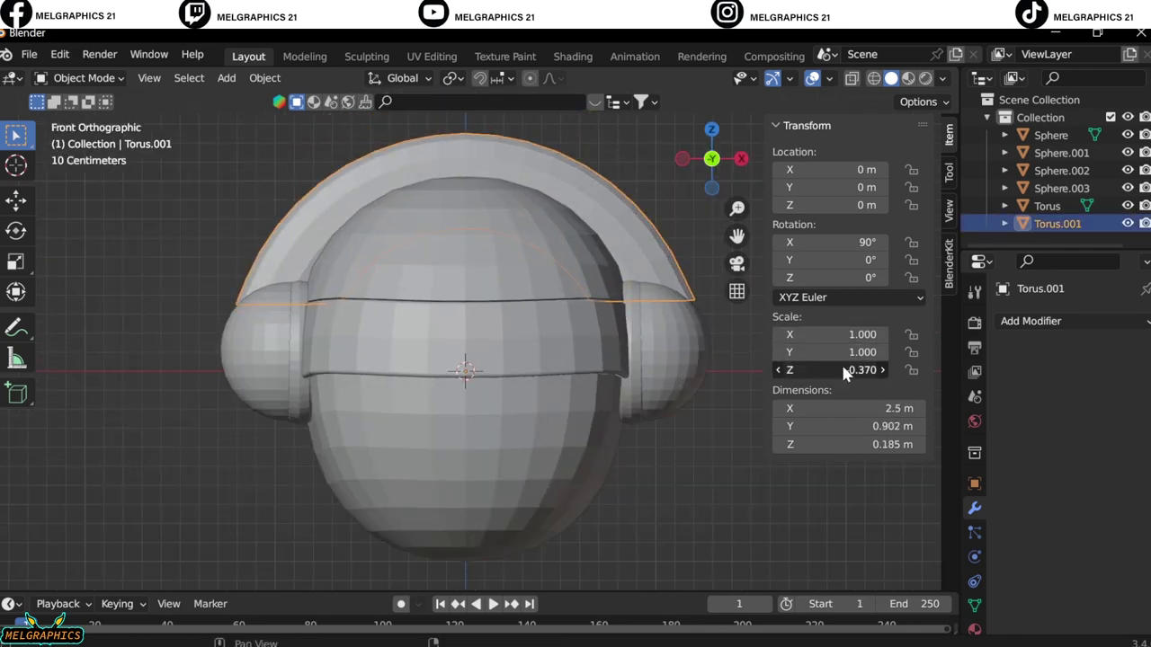
left_click(732, 486)
key("KP_7")
key("KP_1")
Add a UV sphere, shrink it, and stretch it sideways into an oval nose.
scroll(564, 433, "up", 2)
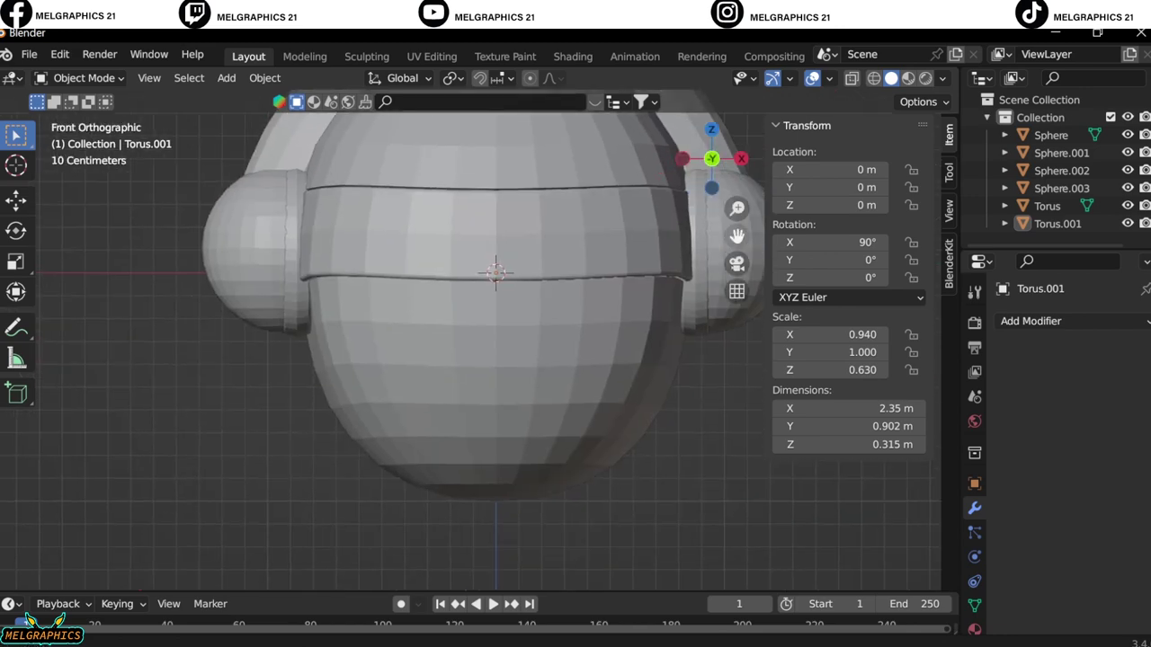
key("shift+a")
left_click(539, 297)
key("s")
left_click(524, 342)
key("g")
key("z")
key("s")
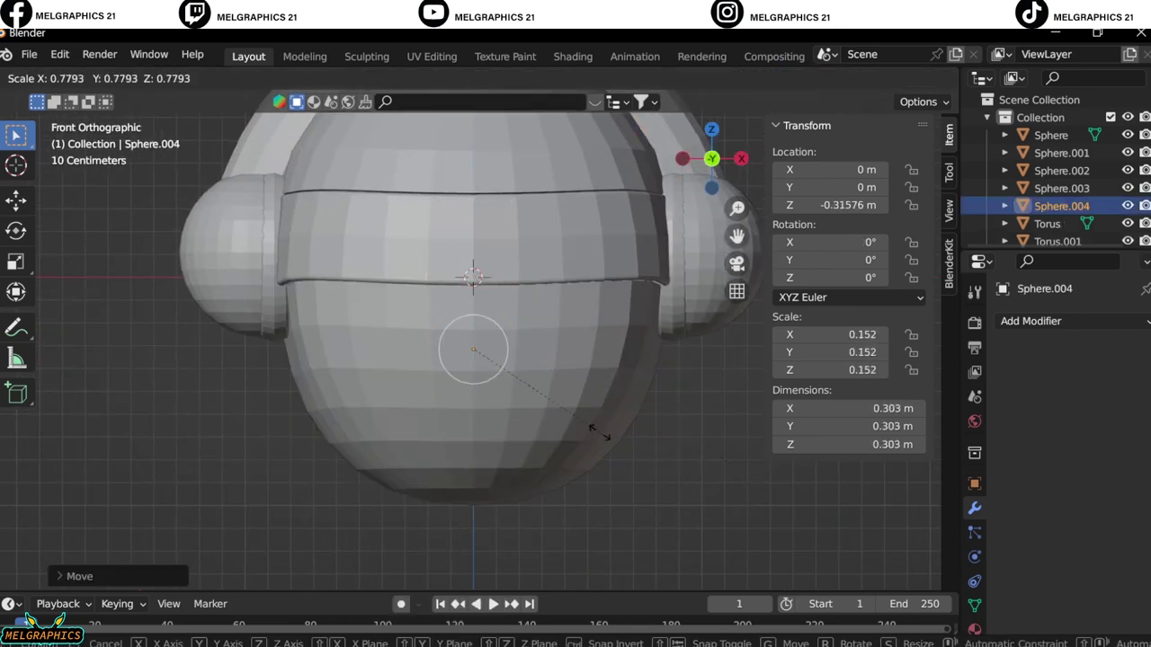
left_click(589, 426)
left_click_drag(845, 335, 792, 335)
Push the nose sphere forward along Y onto the face surface.
key("KP_3")
key("g")
key("y")
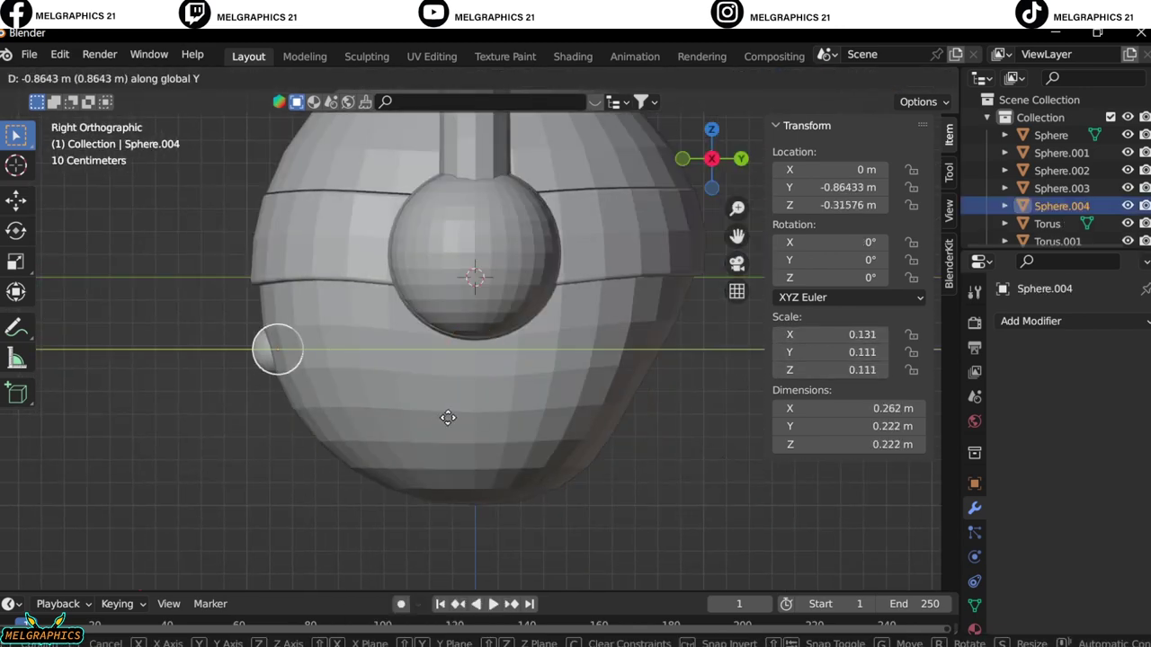
left_click(278, 347)
key("KP_1")
scroll(624, 398, "up", 3)
Sculpt the head's lower face with a smaller-radius Blob brush, then Inflate.
scroll(401, 344, "up", 3)
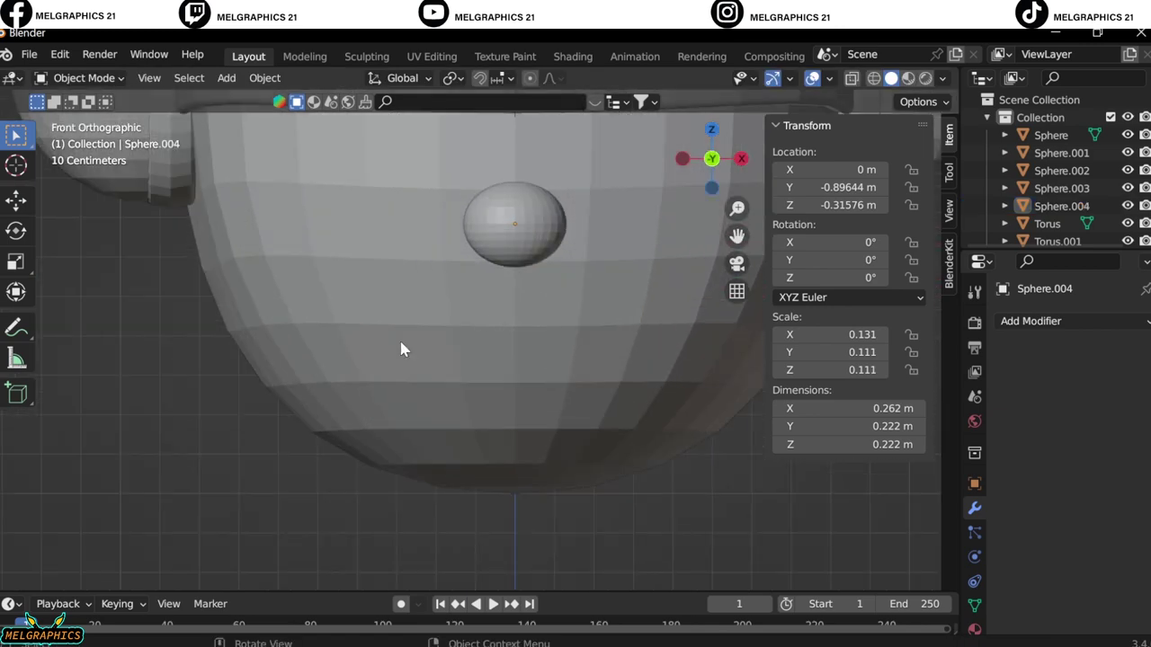
left_click(401, 344)
left_click(81, 77)
left_click(85, 118)
left_click(18, 346)
middle_click_drag(630, 269, 410, 377, "shift")
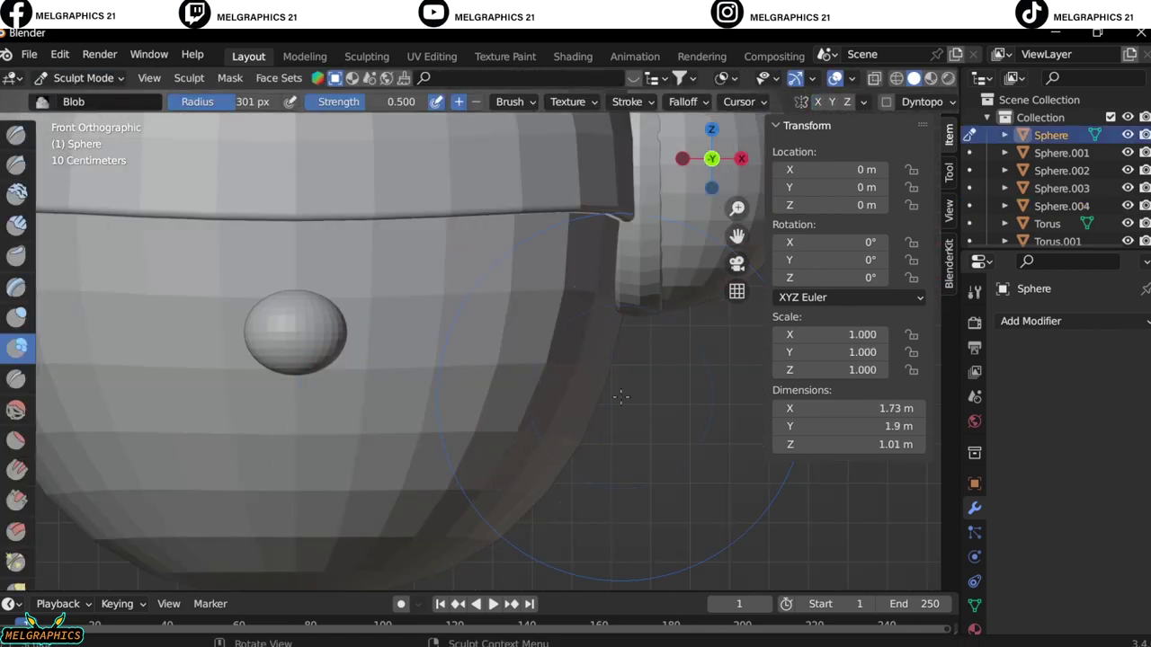
left_click(533, 141)
scroll(398, 416, "down", 2)
middle_click_drag(585, 457, 503, 395)
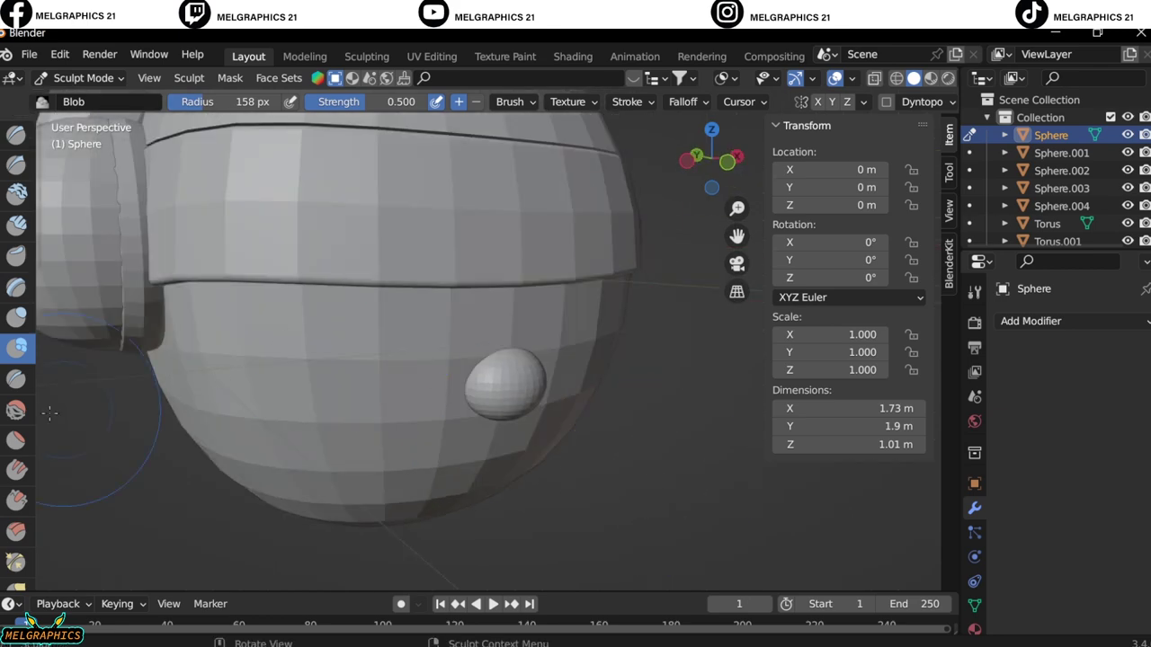
key("KP_1")
key("i")
left_click(81, 77)
left_click(76, 97)
Add a small UV sphere and settle it onto the lower right of the face.
key("shift+a")
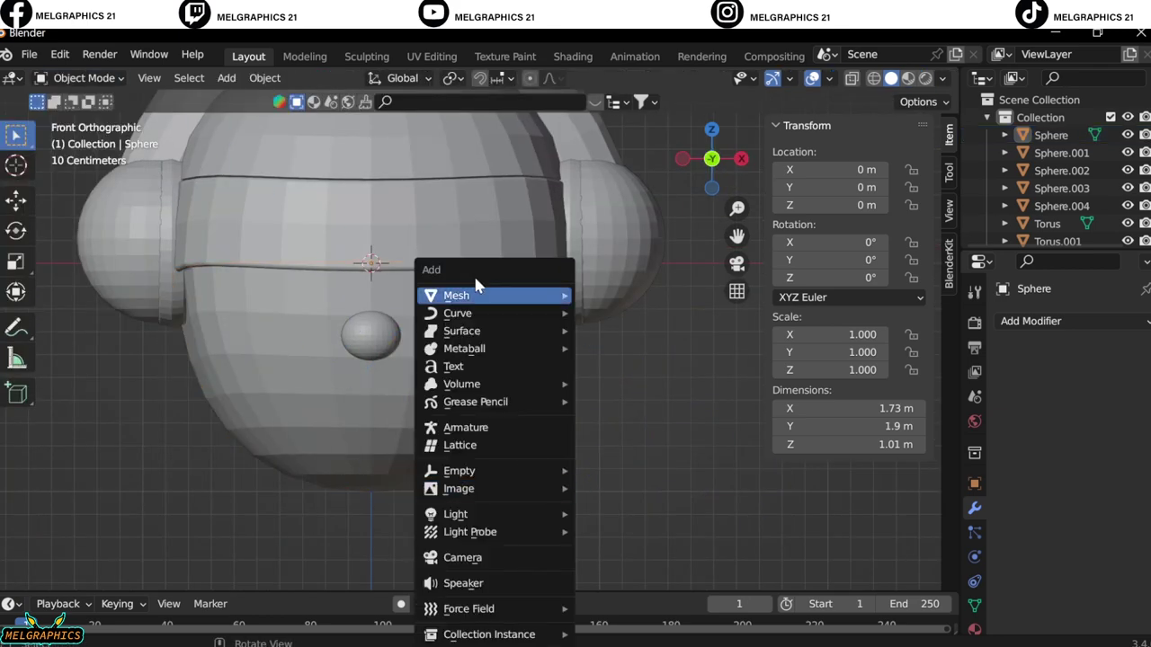
left_click(612, 345)
key("s")
left_click(452, 401)
key("KP_3")
key("g")
key("y")
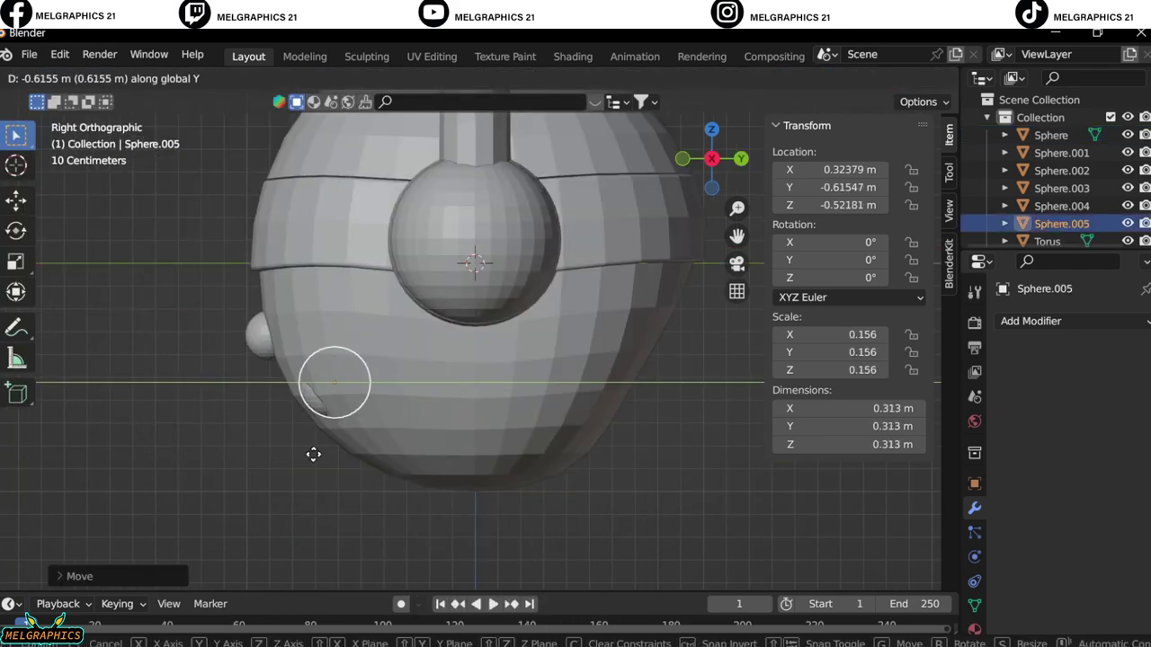
left_click(527, 493)
key("KP_1")
Add a new torus near the lower face.
middle_click_drag(392, 475, 669, 327, "shift")
scroll(669, 328, "up", 1)
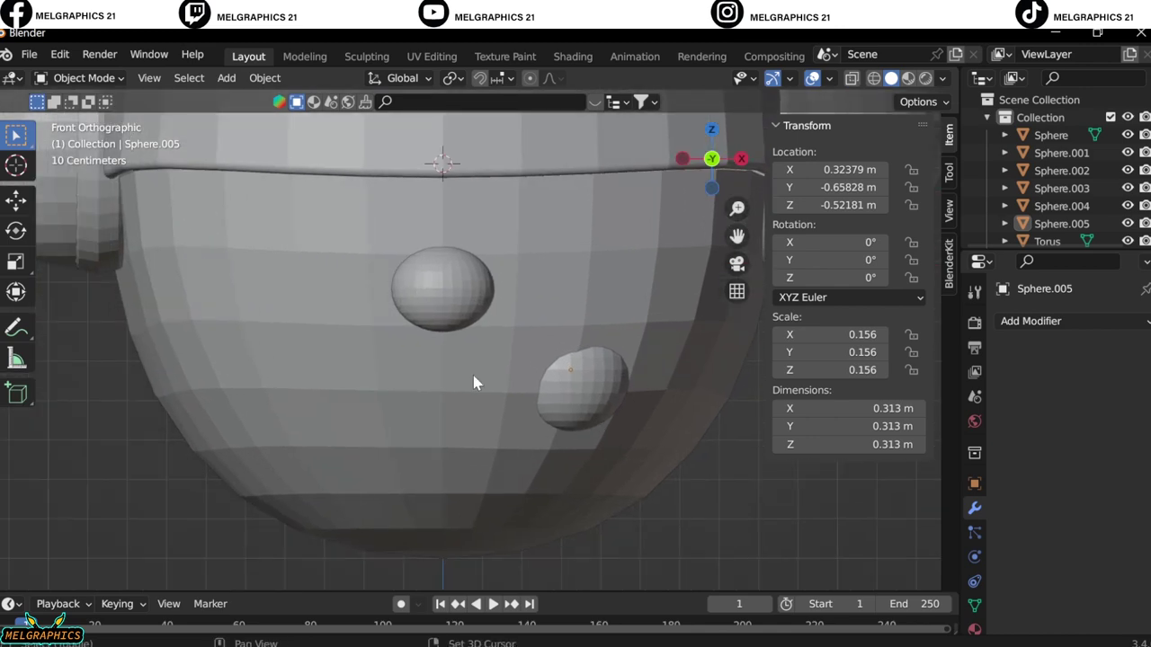
key("shift+a")
left_click(621, 422)
scroll(468, 309, "down", 4)
Shrink the torus to 0.082 and move it lower onto the face.
key("s")
left_click(468, 308)
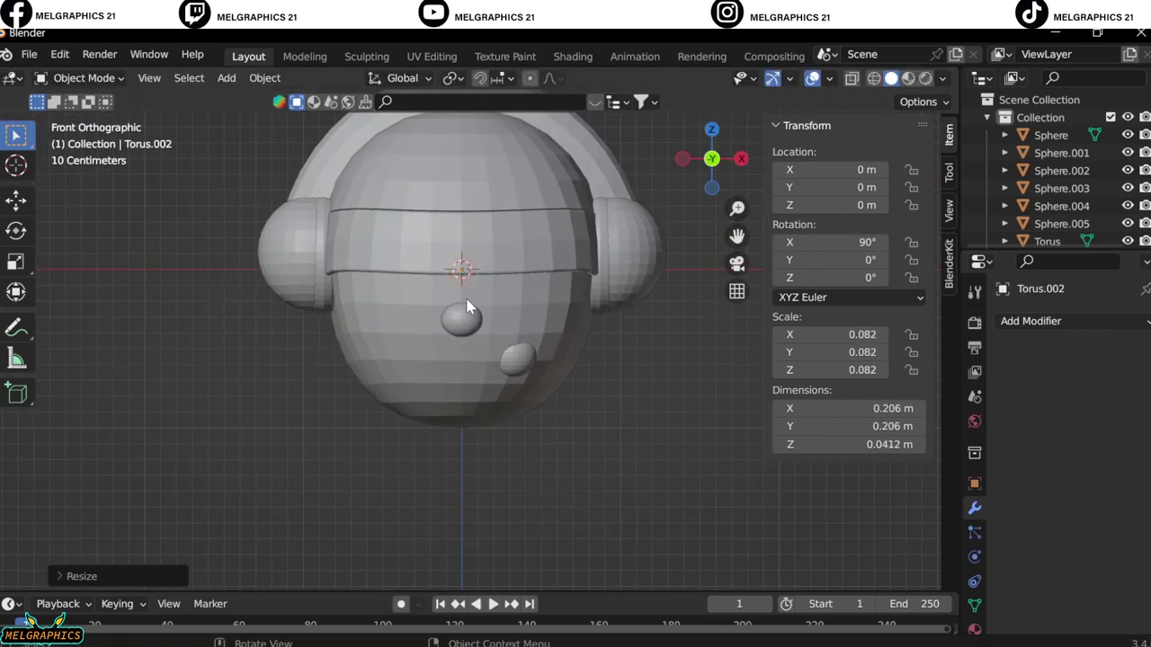
key("g")
key("z")
left_click(465, 367)
key("g")
left_click(463, 406)
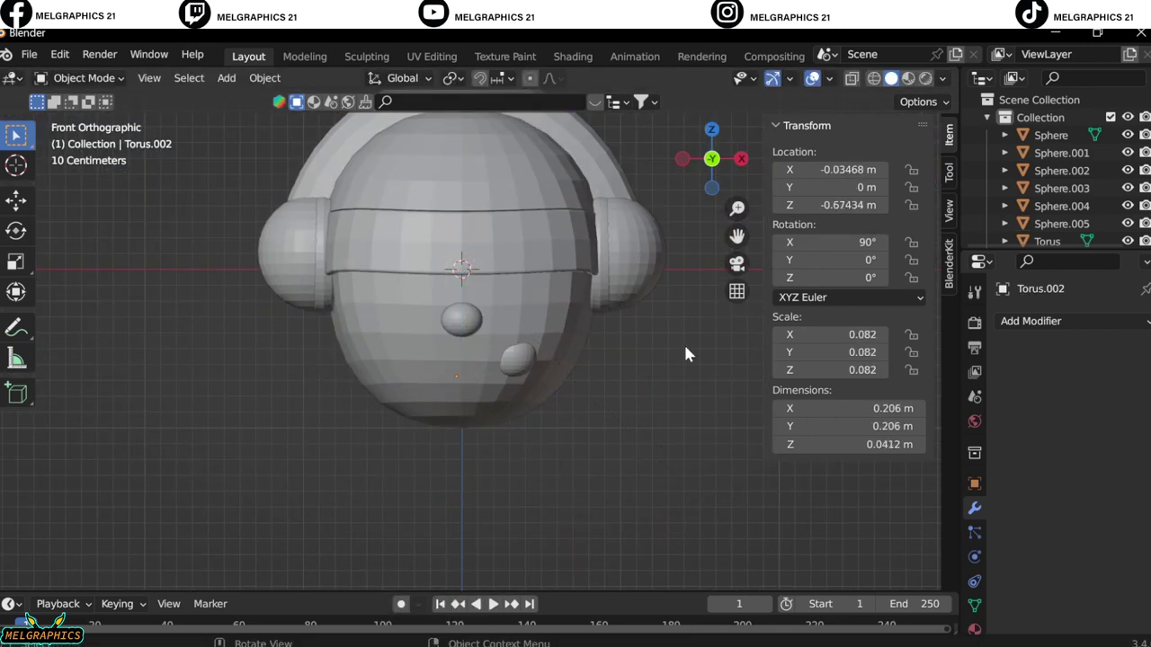
Push the small torus forward onto the face and tilt it to 130° X.
left_click(1057, 231)
key("KP_3")
key("g")
left_click(427, 427)
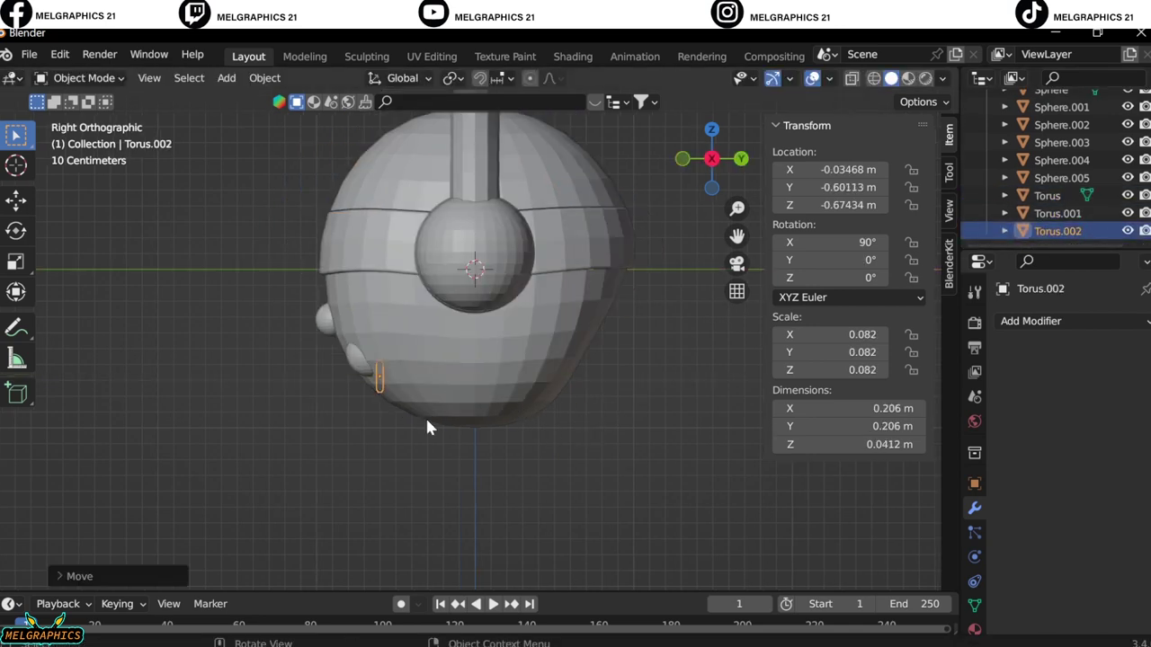
key("KP_1")
scroll(553, 470, "up", 5)
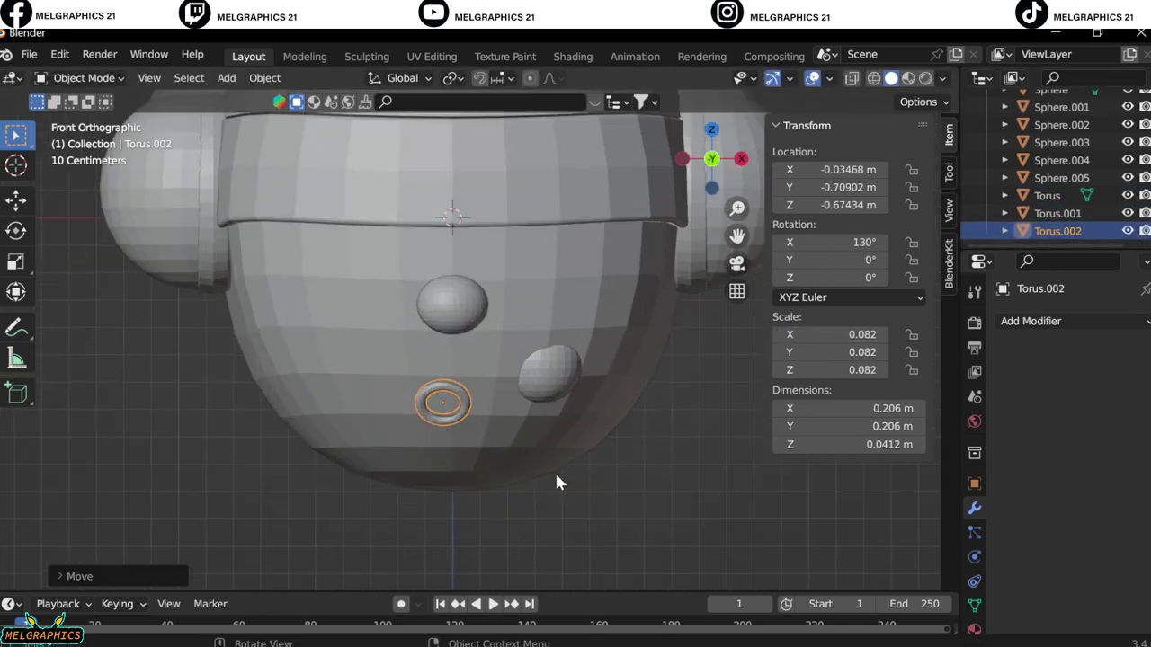
left_click(490, 478)
Scale the ring to 0.044, nudge it right, and adjust its Y scale.
left_click(423, 429)
key("s")
left_click(489, 506)
left_click(489, 506)
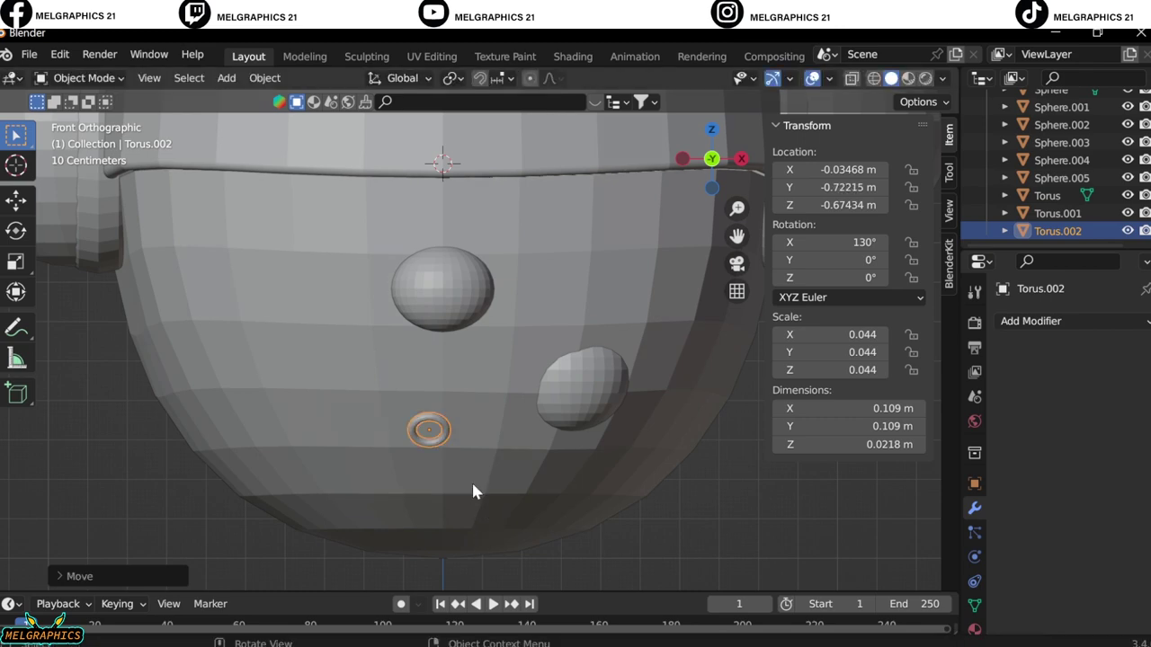
key("g")
left_click(476, 440)
middle_click_drag(476, 441, 538, 455)
key("KP_1")
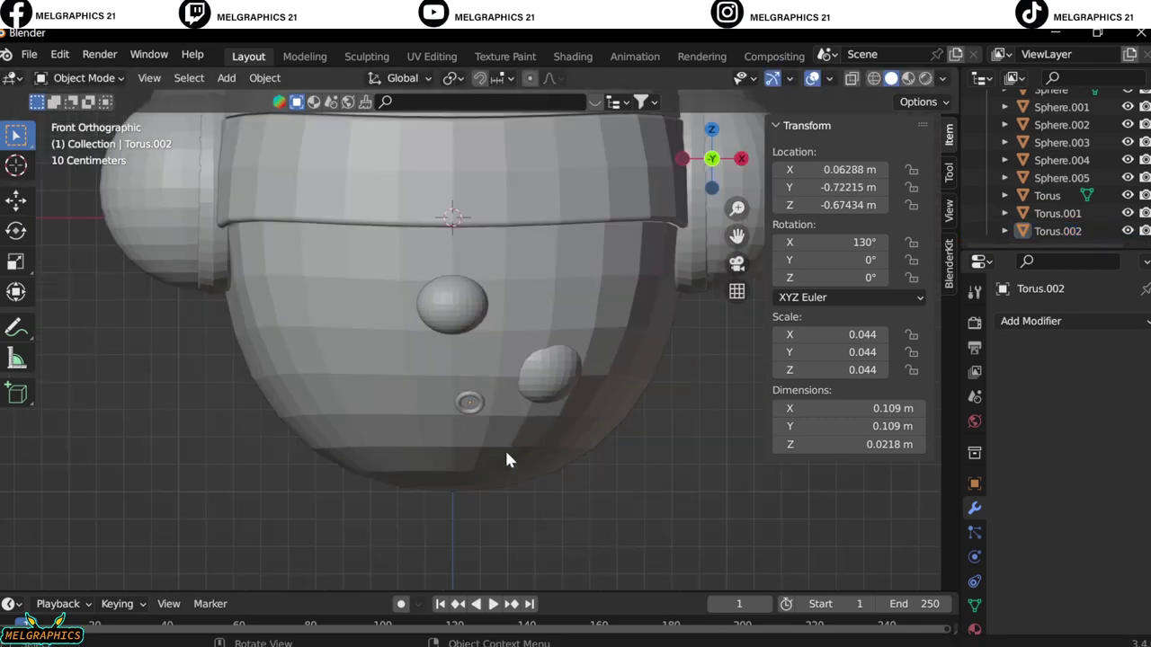
scroll(479, 407, "up", 4)
left_click_drag(858, 351, 814, 352)
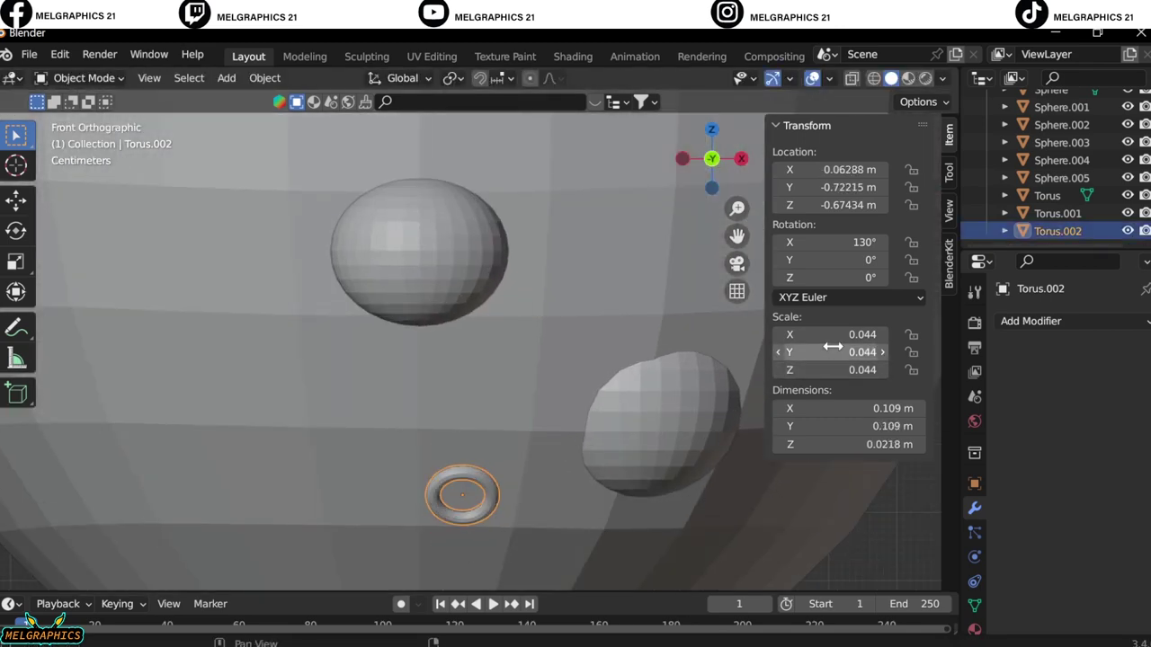
key("shift+a")
Add a cylinder and thin it to 0.02 X and Y scale.
left_click(488, 383)
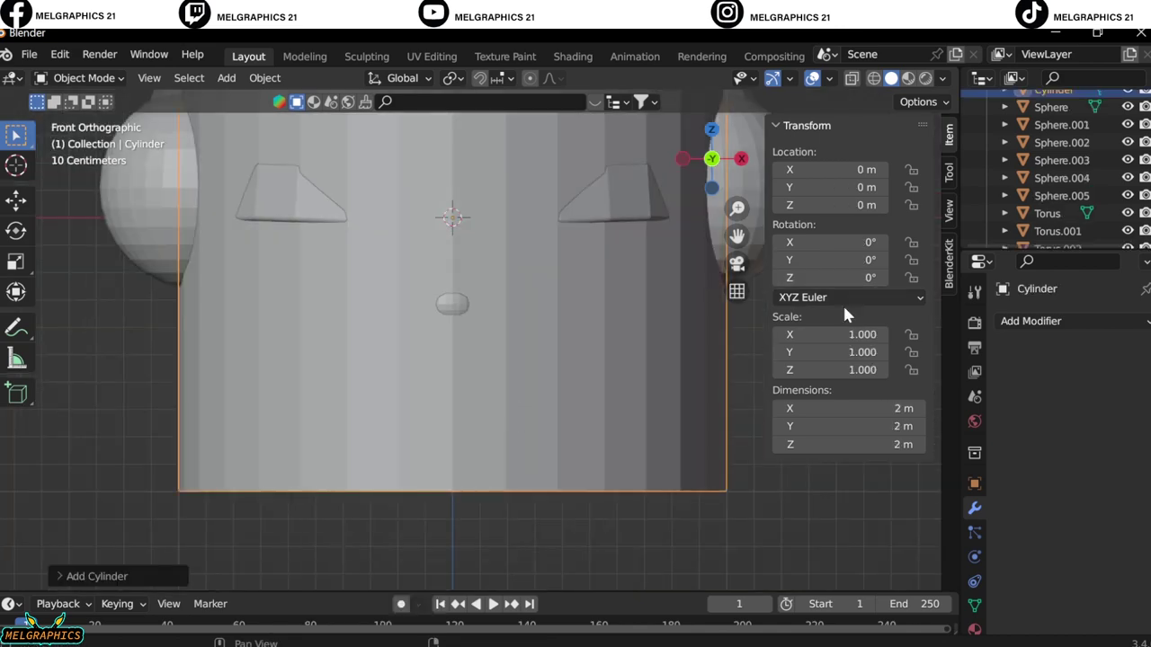
scroll(518, 445, "down", 3)
key("KP_3")
double_click(845, 352)
type("0.02")
key("Return")
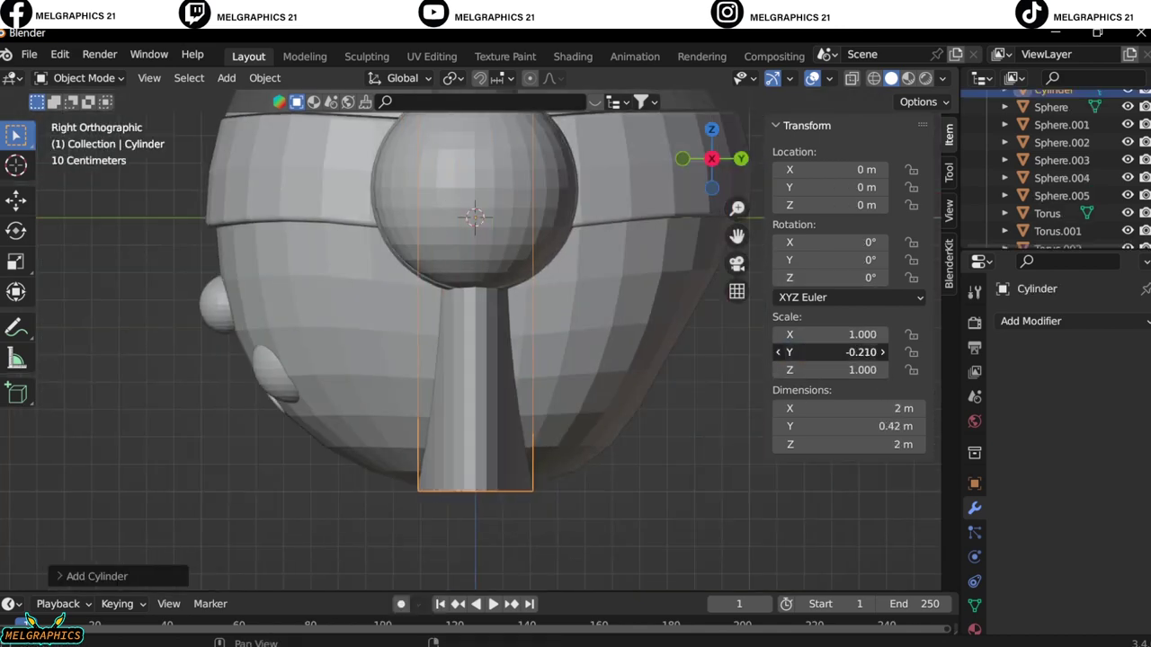
key("KP_1")
double_click(845, 334)
type("0.02")
key("Return")
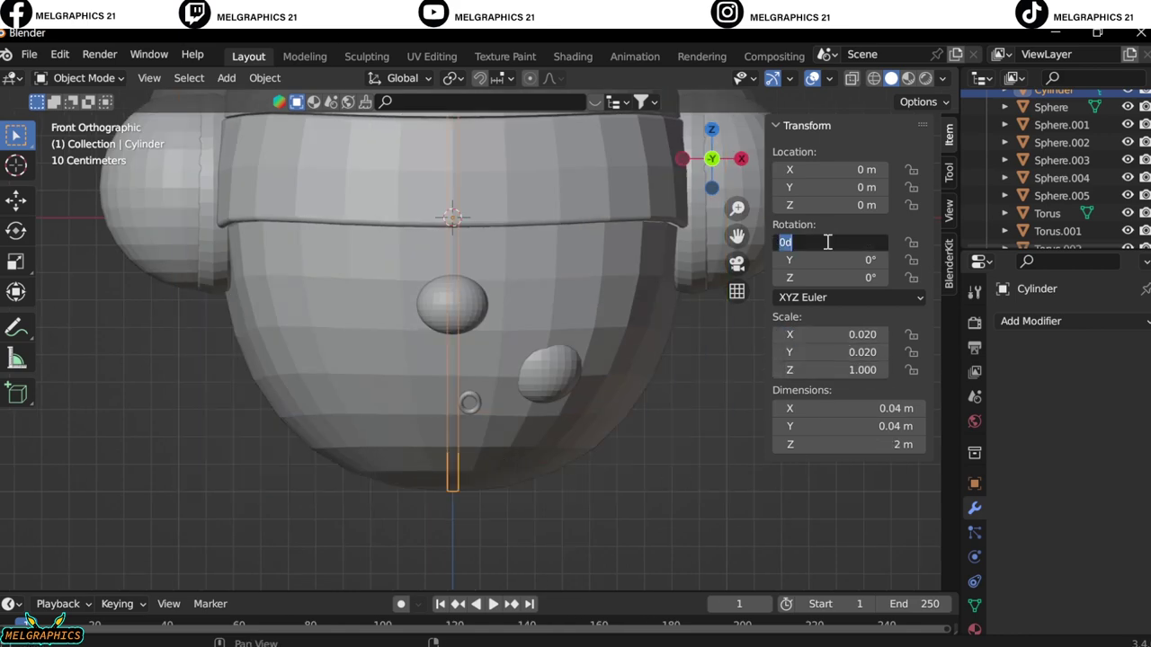
Shorten the rod to 0.23 and move it onto the lower face.
key("KP_3")
type("90")
left_click_drag(845, 369, 836, 370)
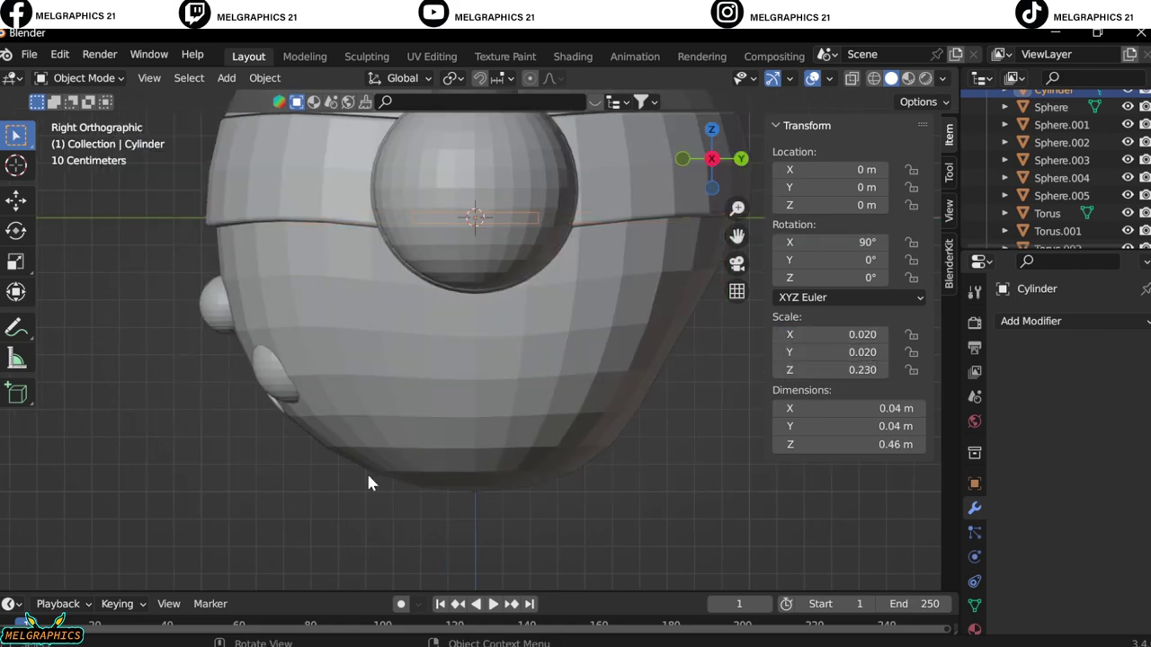
key("g")
left_click(216, 485)
key("KP_1")
scroll(432, 360, "up", 4)
Tilt the rod about -22° Z and nudge it beside the small ring.
left_click_drag(845, 277, 864, 277)
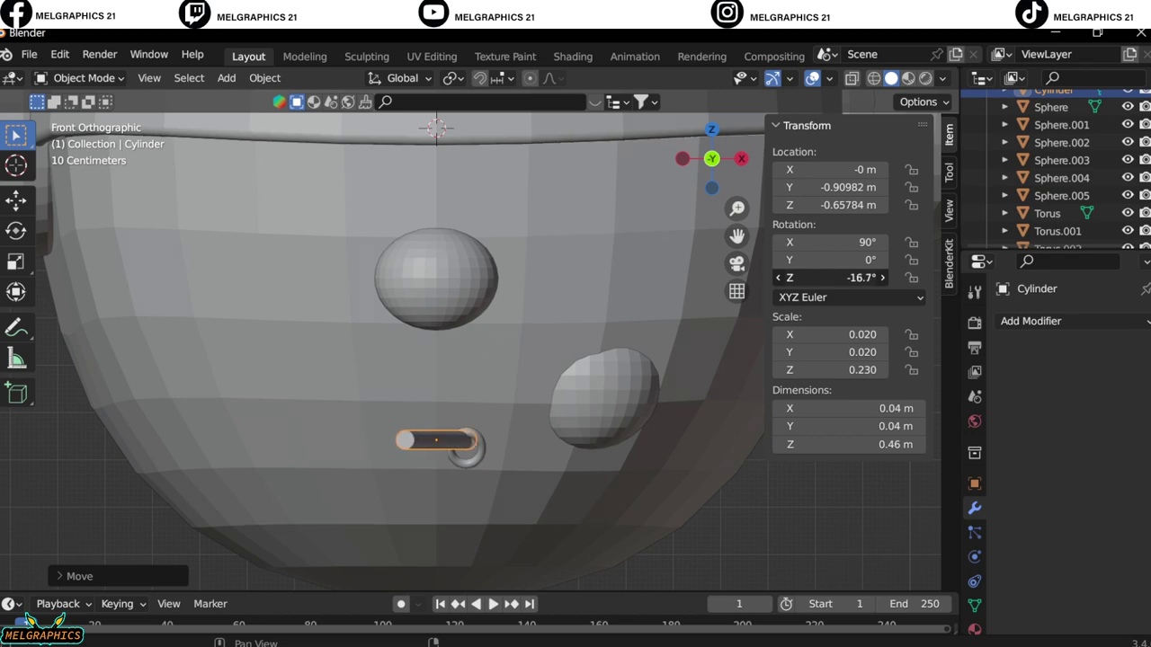
key("g")
left_click(433, 496)
scroll(476, 432, "down", 4)
scroll(455, 468, "up", 3)
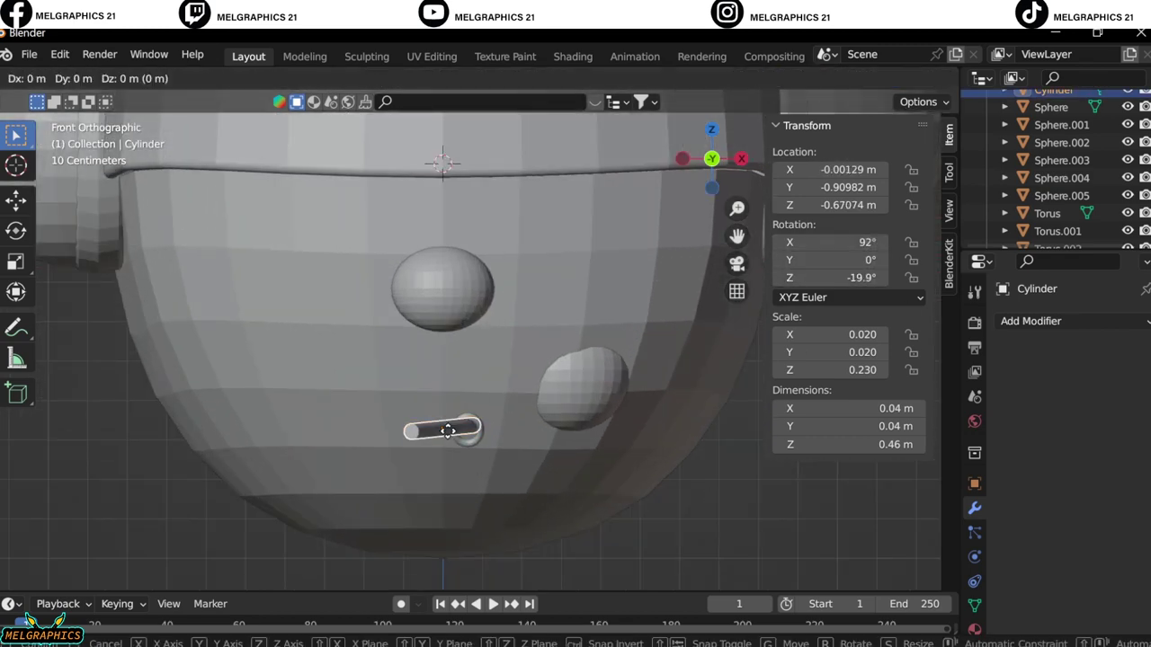
left_click_drag(445, 446, 447, 446)
scroll(669, 524, "down", 3)
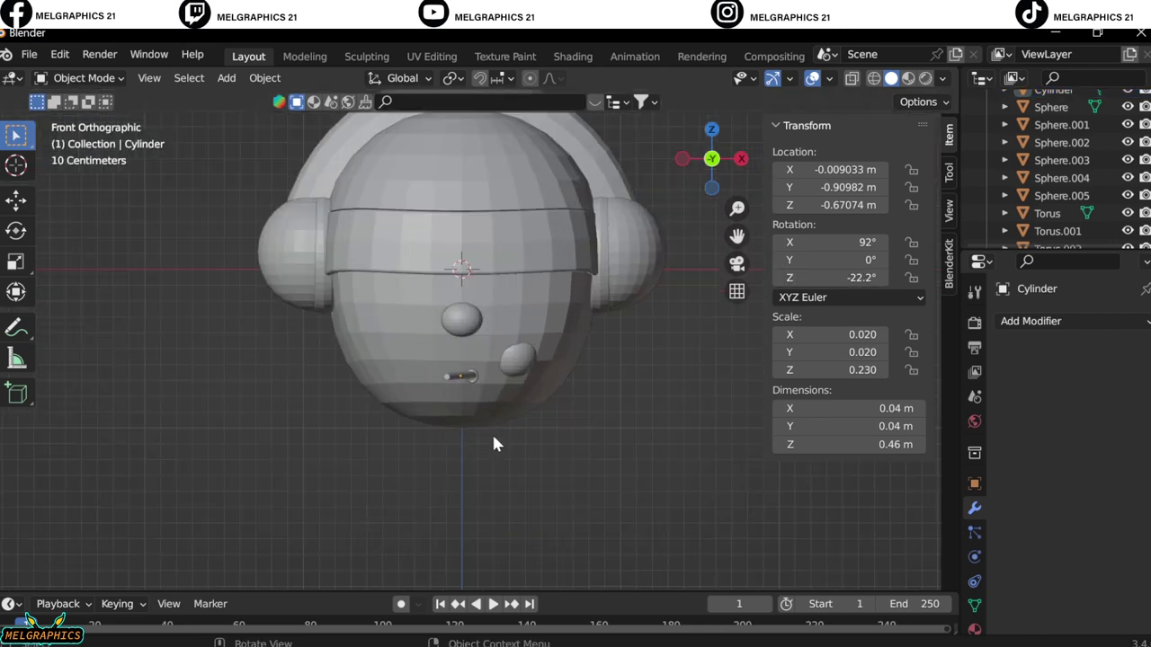
key("shift+a")
Lower the new cylinder below the head along Z and shrink it into a neck.
left_click(584, 382)
key("g")
key("z")
left_click(636, 548)
key("KP_3")
key("s")
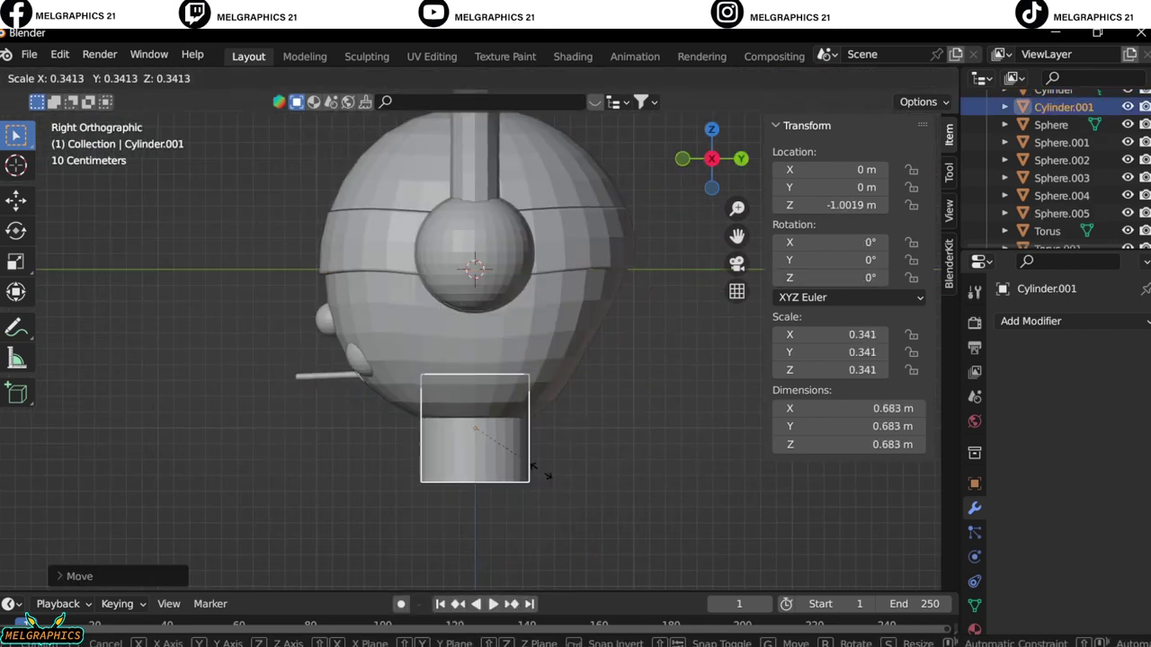
left_click(580, 475)
key("KP_1")
Add a UV sphere below the neck as the torso and grab-sculpt its shape.
left_click(567, 357)
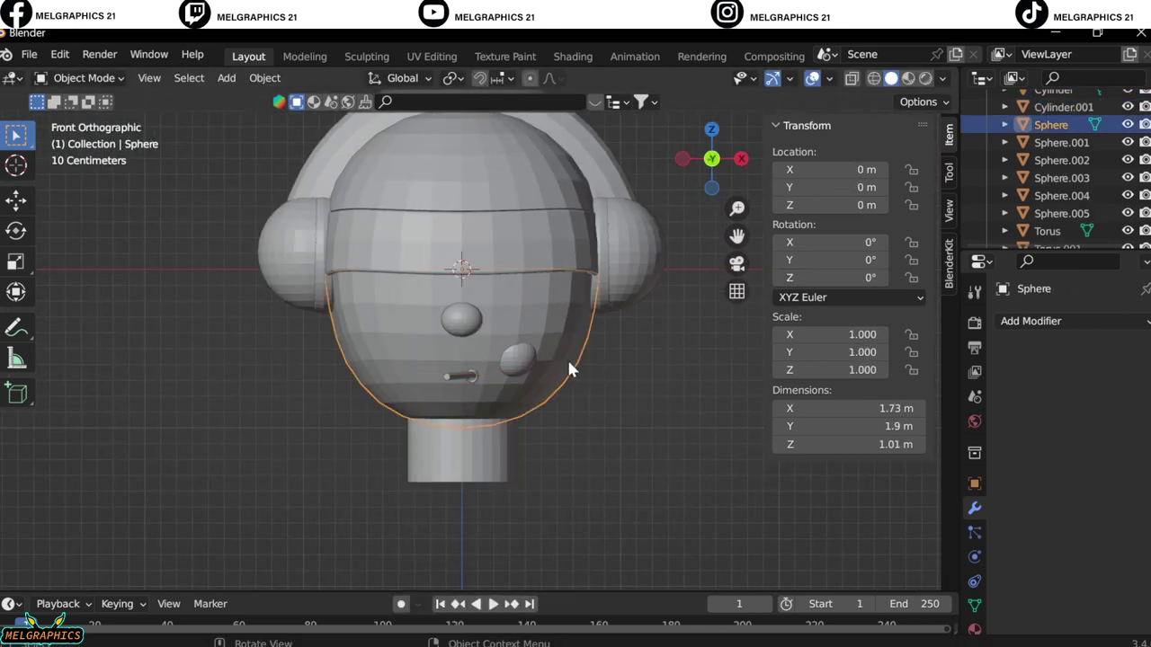
key("shift+a")
left_click(465, 360)
key("g")
key("z")
left_click(508, 548)
middle_click_drag(508, 549, 518, 572)
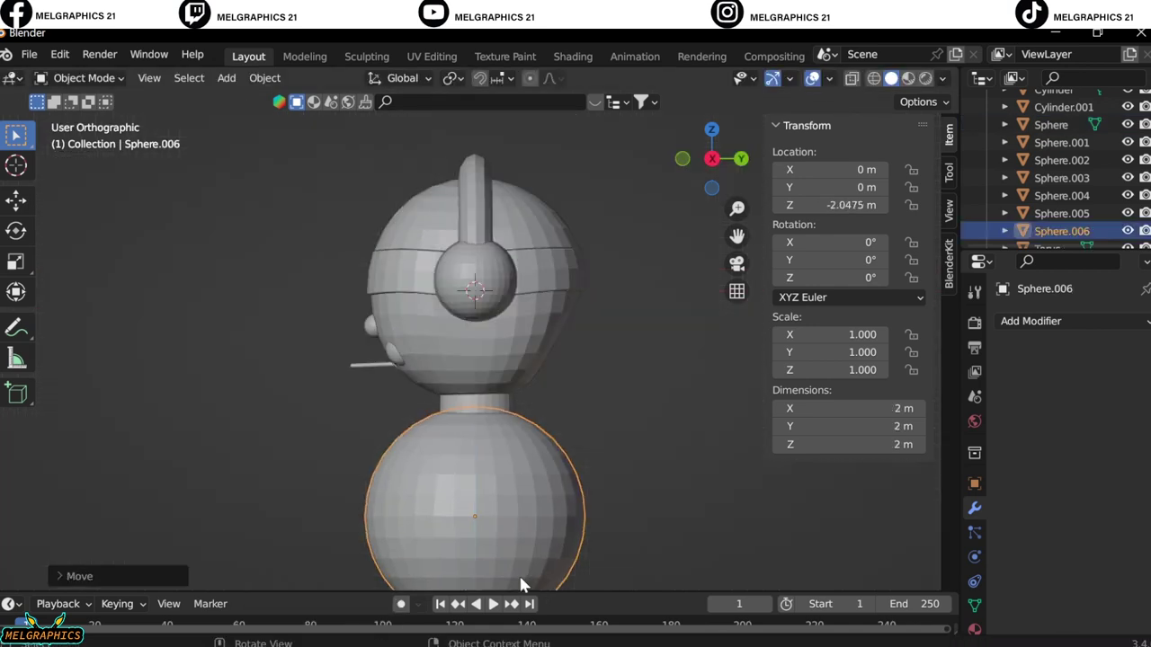
key("KP_1")
key("ctrl+Tab")
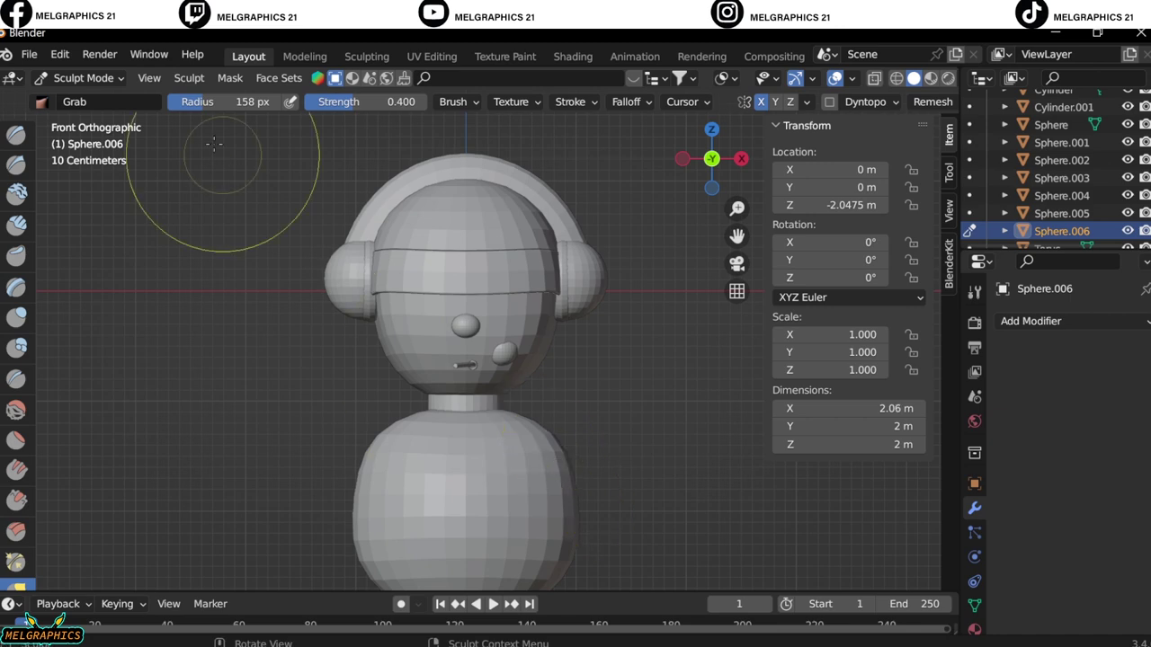
key("KP_3")
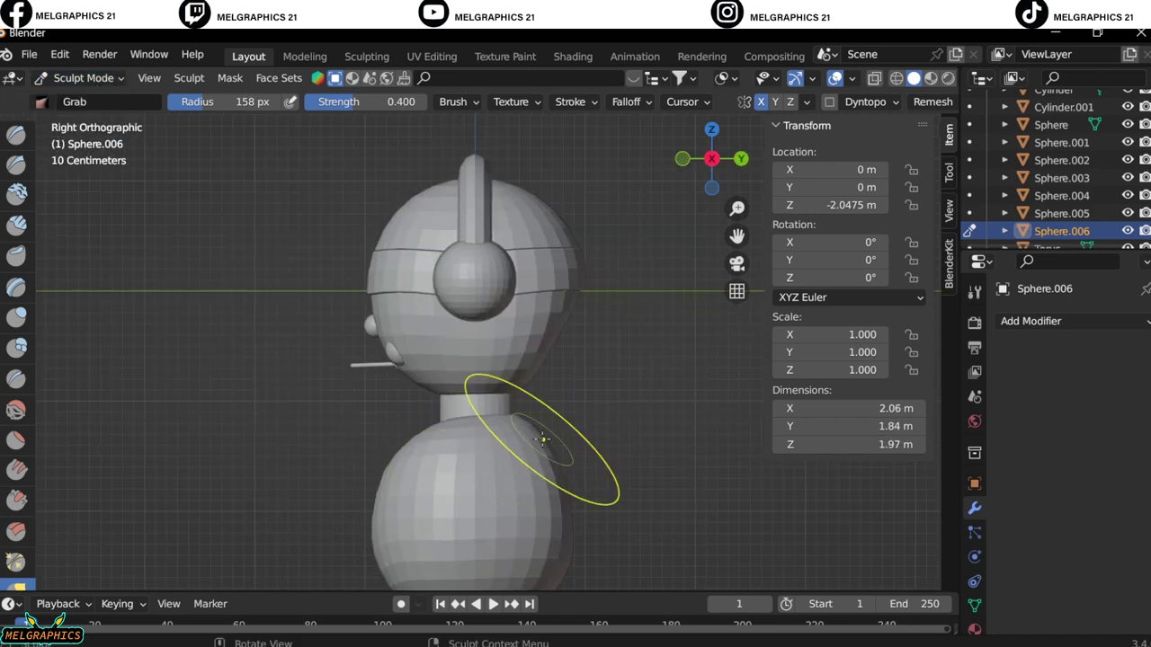
key("KP_1")
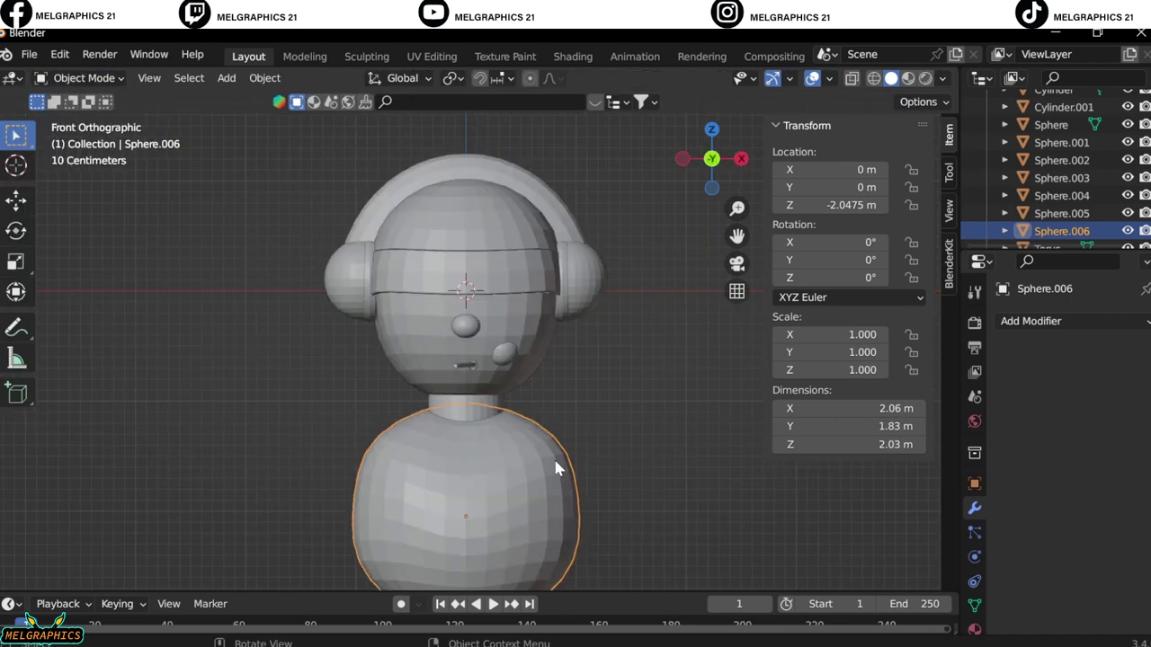
In Edit Mode on the body, select the ring of faces around the neck.
left_click(72, 77)
left_click(77, 113)
middle_click_drag(642, 419, 625, 385)
left_click(625, 385, "ctrl")
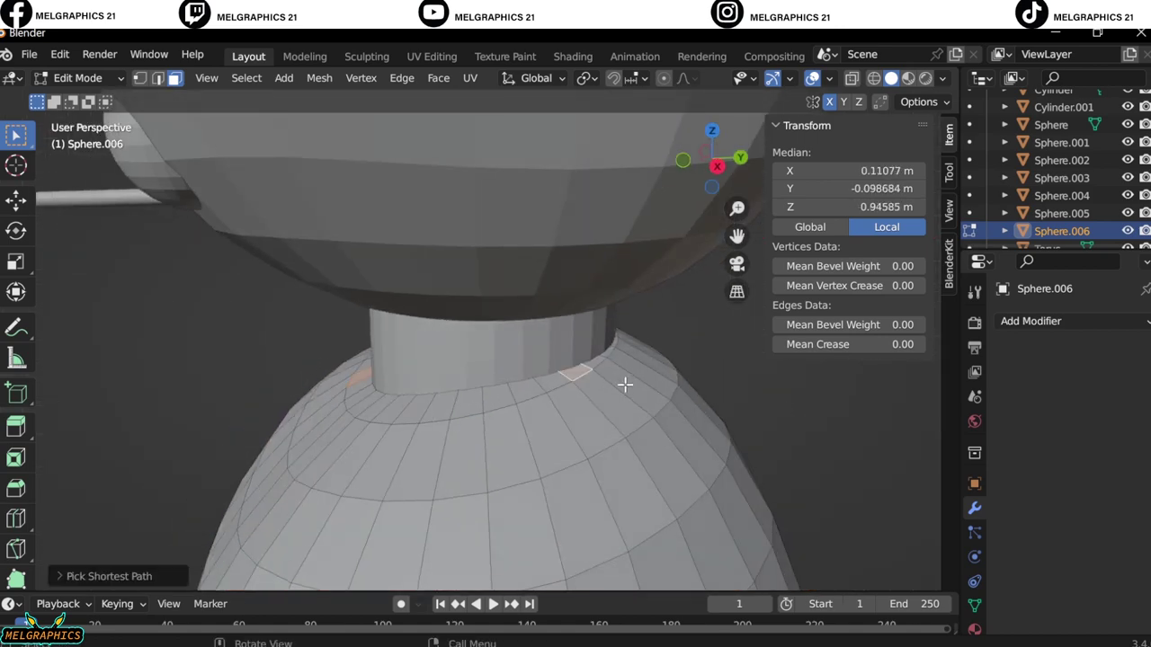
middle_click_drag(549, 383, 517, 403)
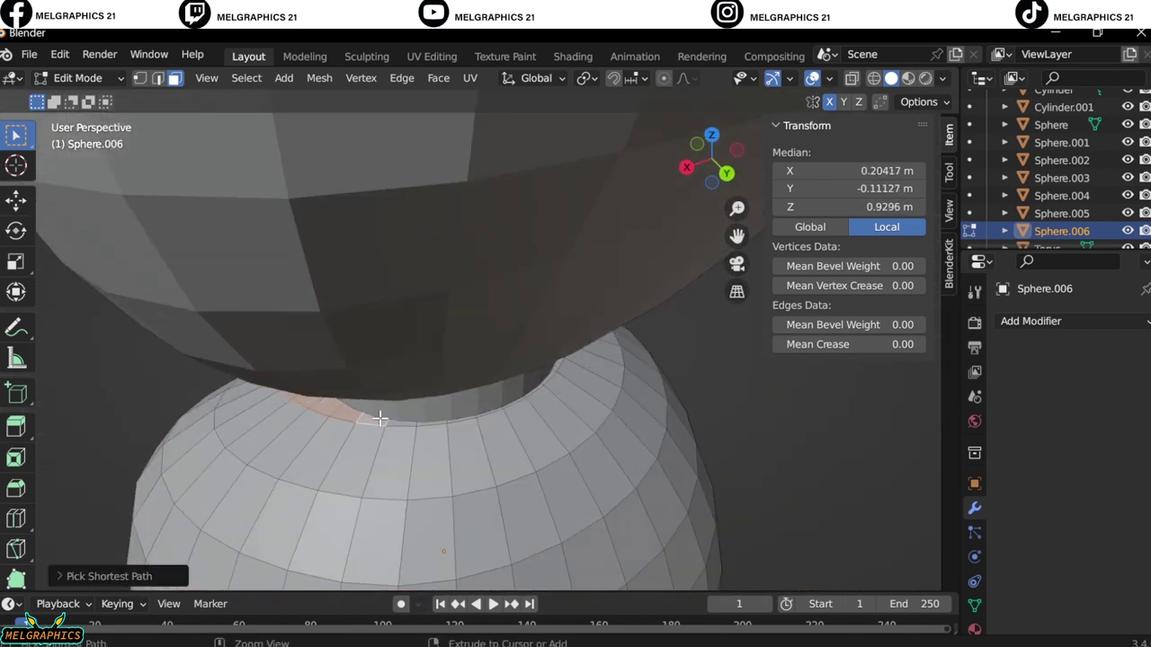
key("ctrl+z")
middle_click_drag(588, 400, 504, 392)
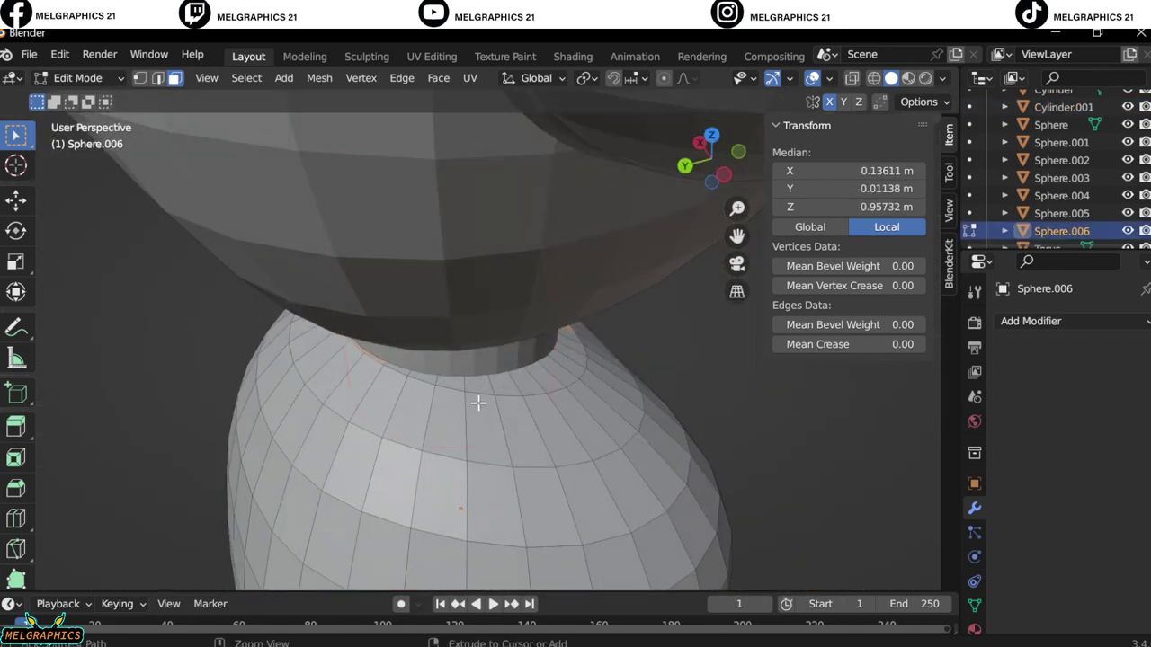
mouse_move(526, 384)
middle_mouse_down()
mouse_move(547, 416)
mouse_move(459, 397)
mouse_move(495, 437)
mouse_move(668, 416)
middle_mouse_up()
left_click(527, 399, "ctrl")
left_click_drag(297, 445, 342, 490)
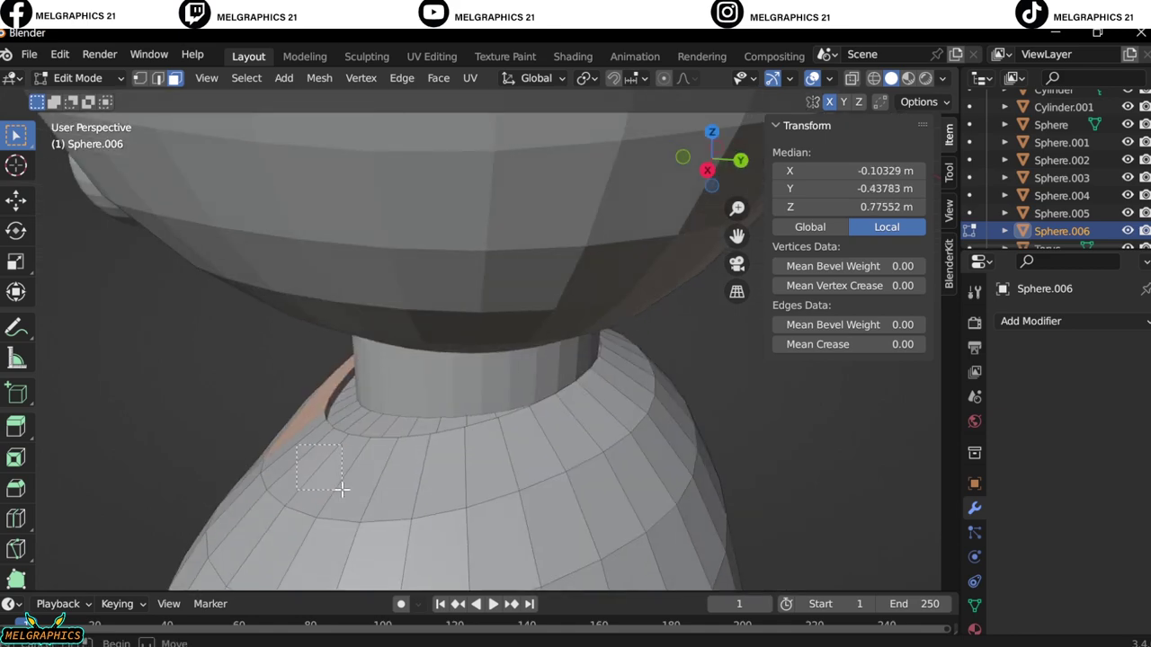
mouse_move(596, 439)
middle_mouse_down()
mouse_move(571, 439)
mouse_move(587, 425)
middle_mouse_up()
key("KP_1")
Extrude the neck face ring into a raised shirt collar.
key("e")
left_click(626, 437)
key("alt+a")
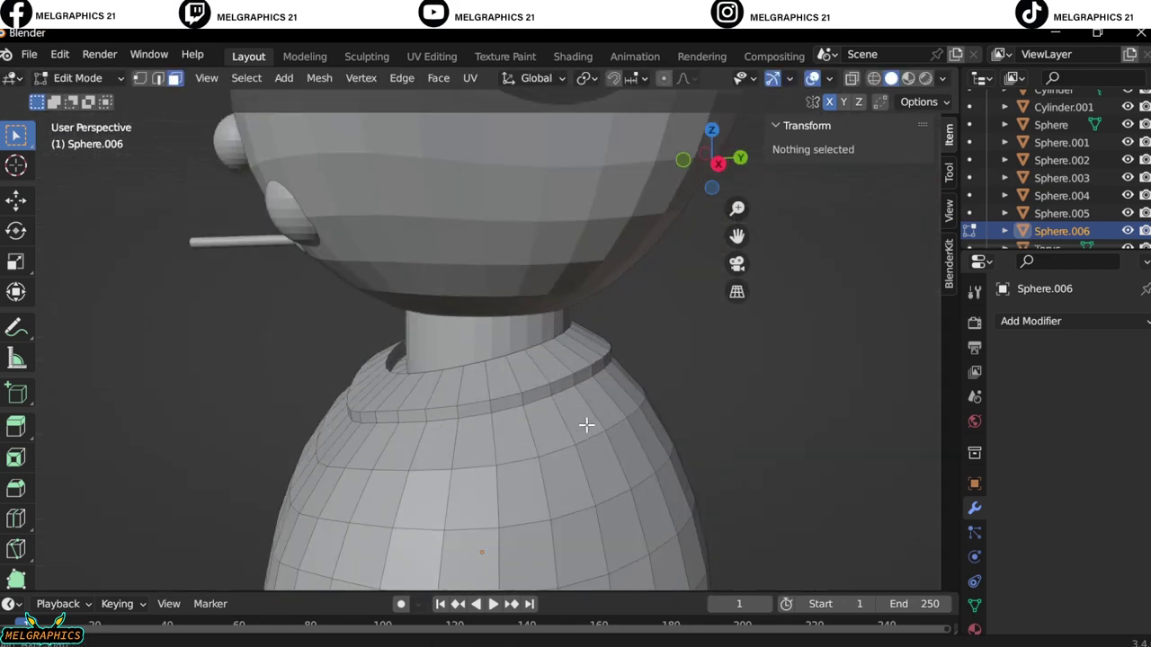
key("KP_1")
In Sculpt Mode, cut the body's bottom flat at 0.808 m with Line Project.
left_click(77, 78)
left_click(85, 126)
left_click(16, 506)
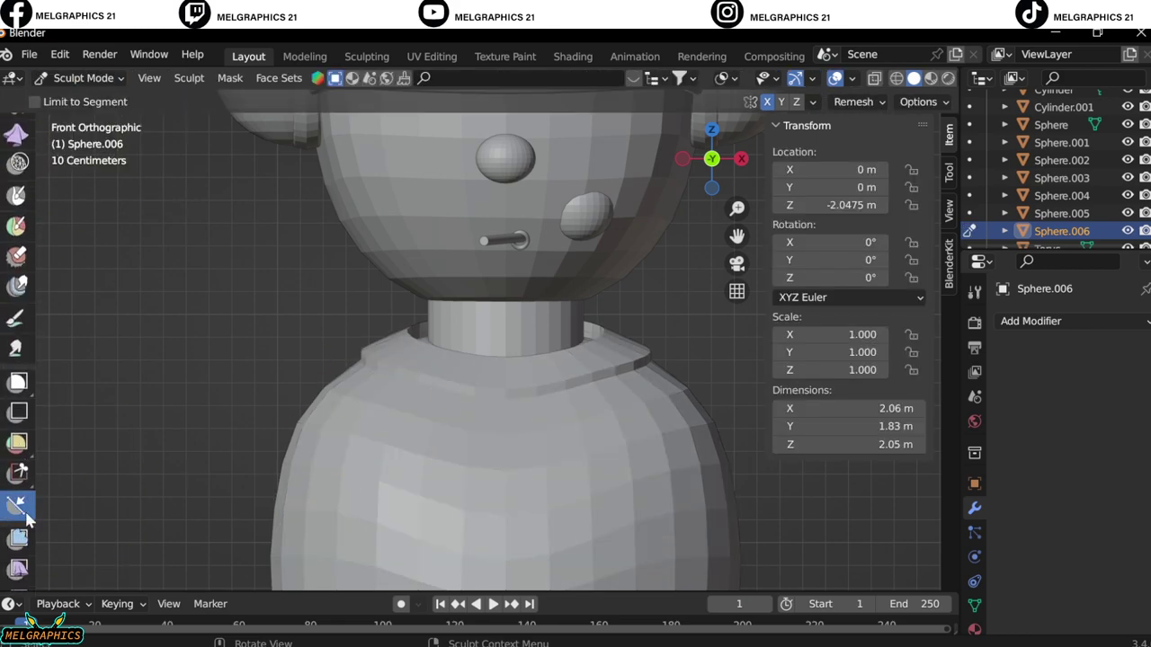
left_click_drag(236, 497, 412, 513)
scroll(594, 495, "down", 3)
scroll(557, 432, "down", 2)
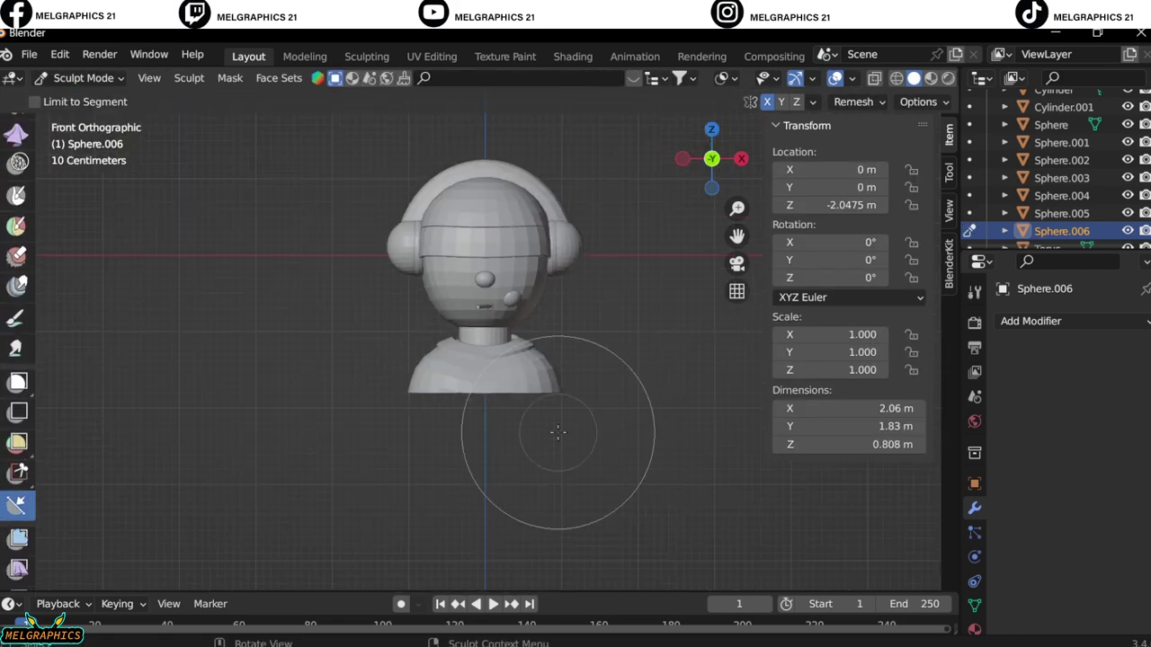
Return to Object Mode and select the head sphere.
key("ctrl+Tab")
left_click(431, 279)
scroll(531, 298, "up", 3)
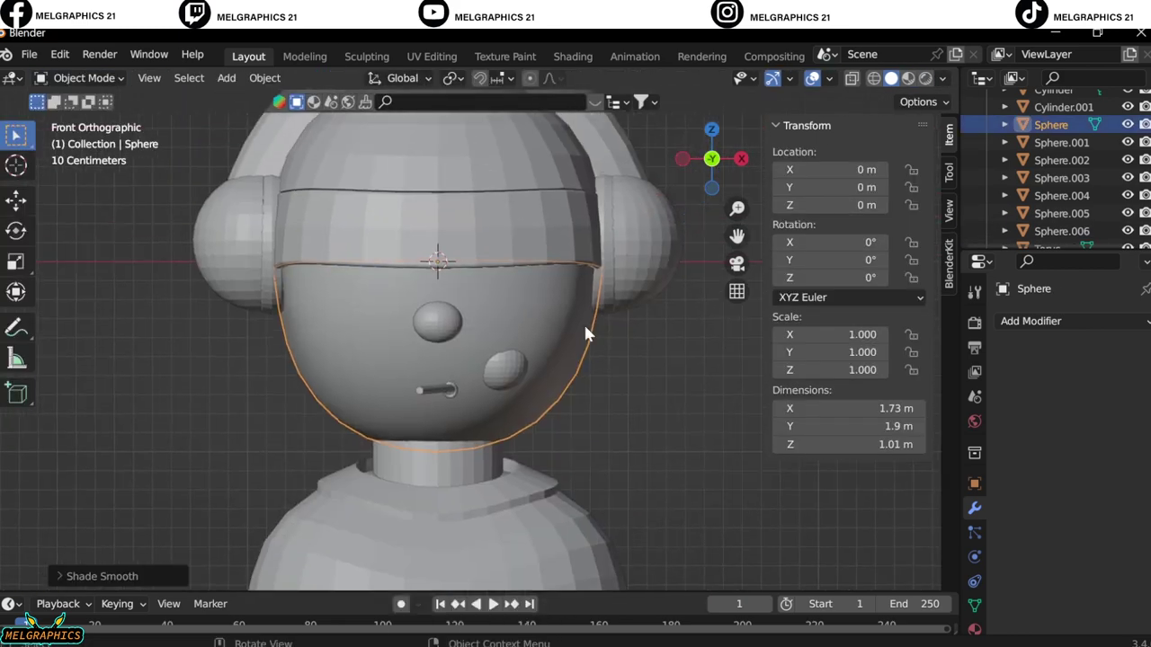
Apply Shade Smooth to the small cheek sphere.
scroll(583, 322, "up", 3)
left_click(575, 396)
right_click(503, 320)
left_click(504, 319)
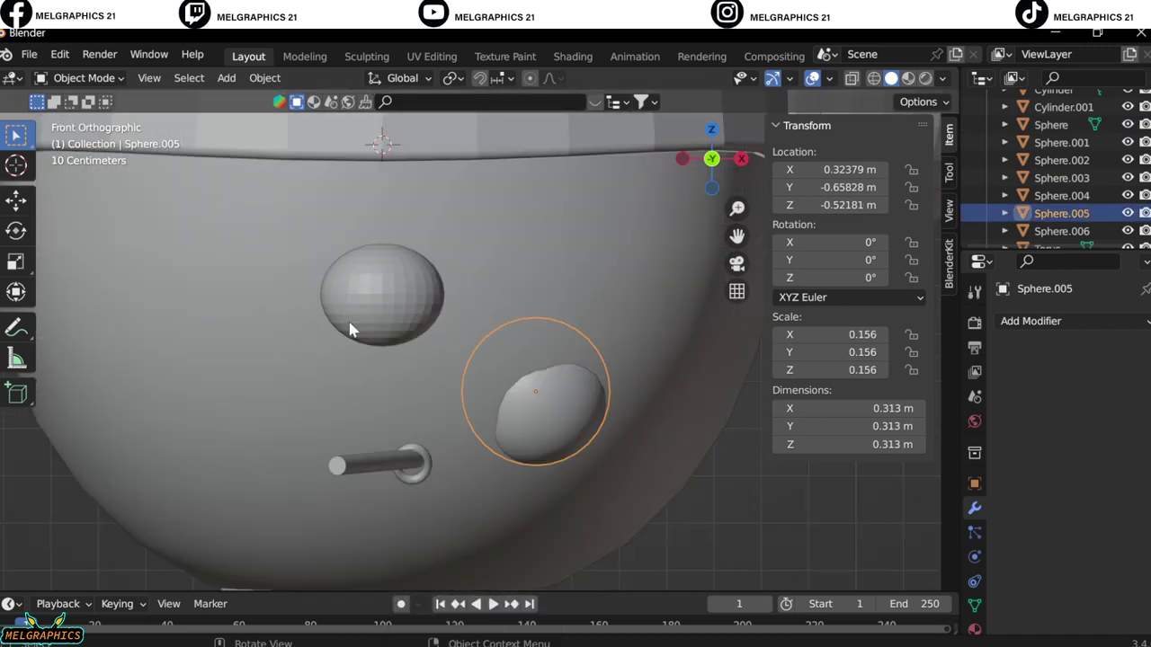
Select the head sphere and inspect the face up close in Sculpt Mode.
left_click(135, 198)
left_click(84, 78)
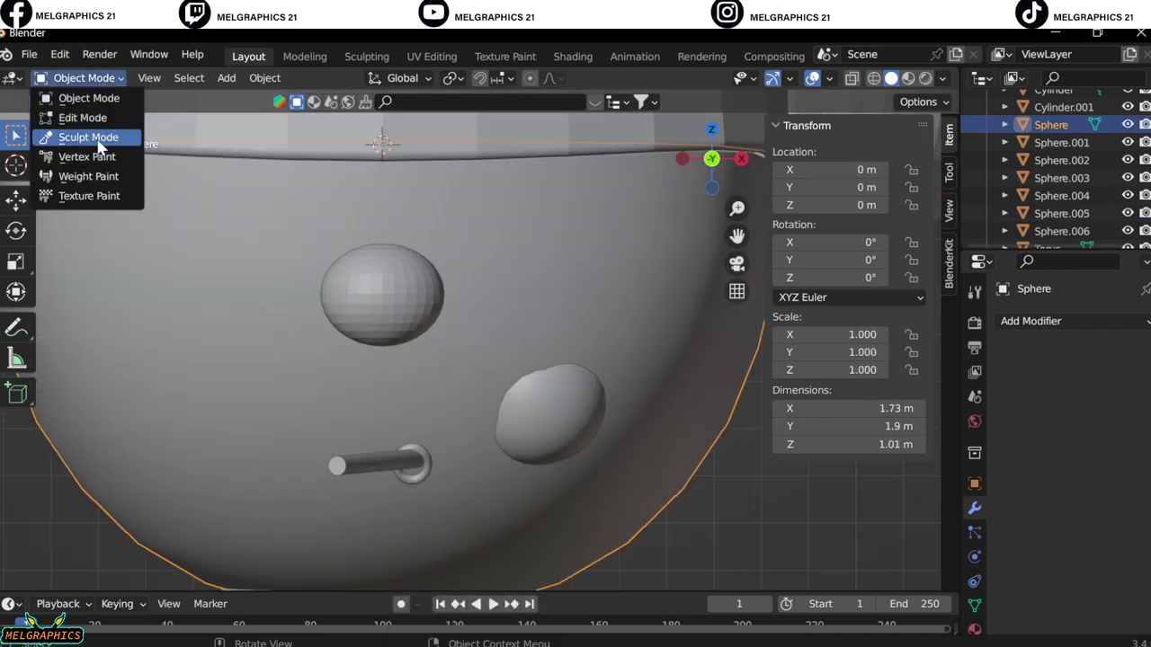
left_click(88, 137)
middle_click_drag(540, 400, 501, 411)
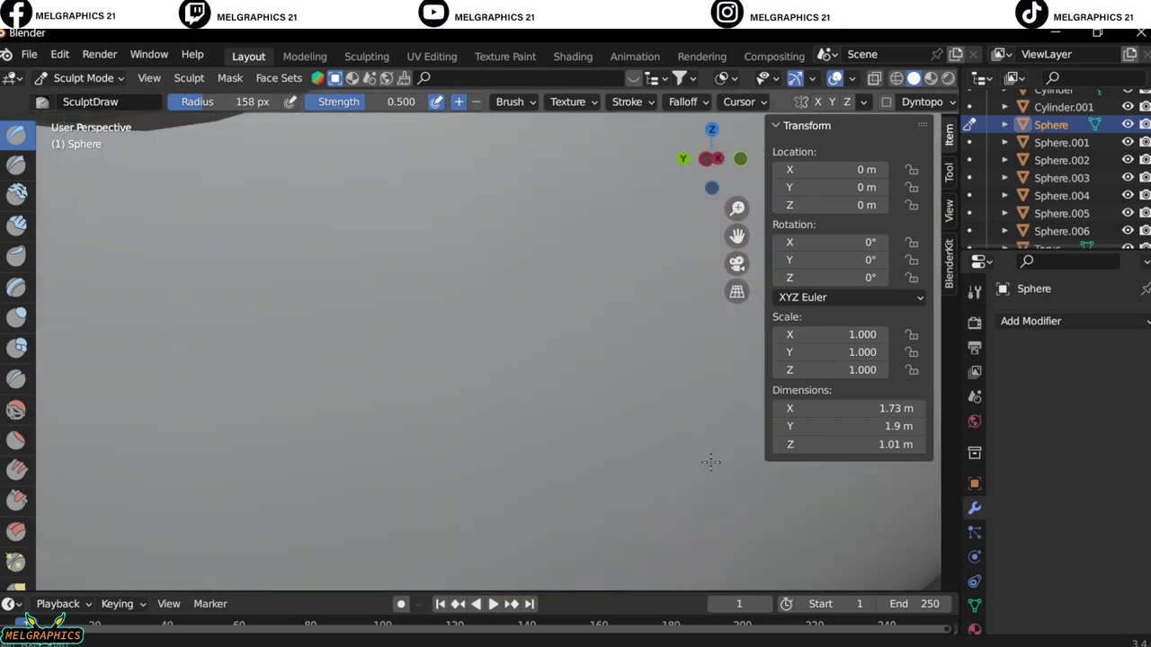
scroll(501, 411, "up", 3)
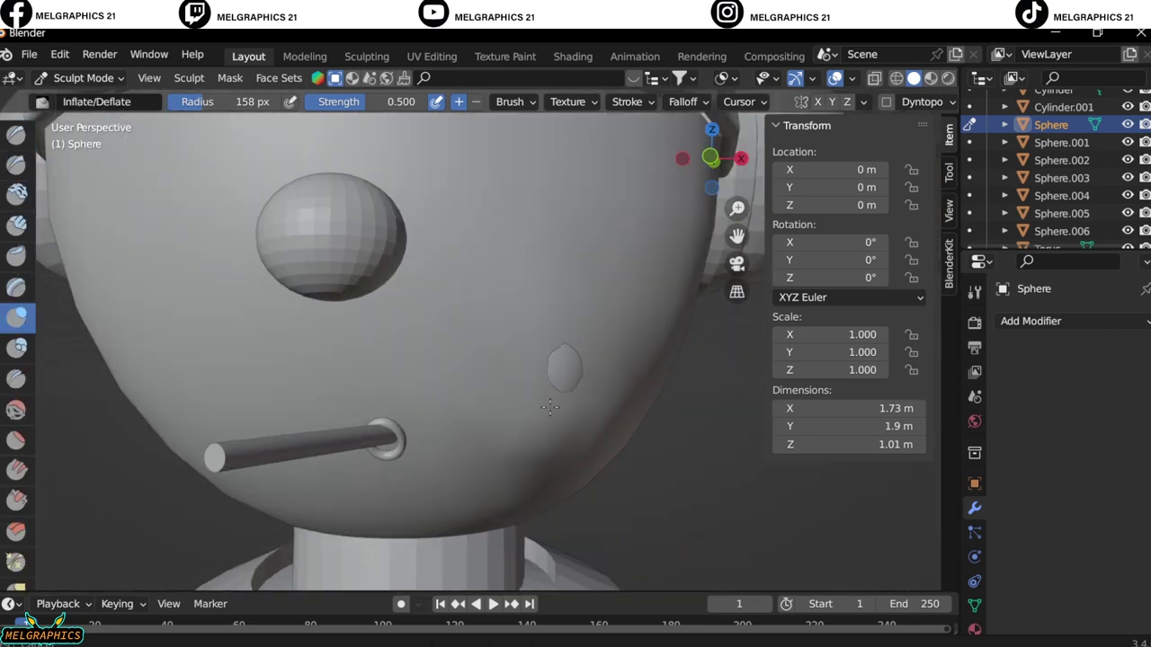
middle_click_drag(549, 408, 552, 462)
scroll(552, 462, "up", 2)
Back in Object Mode, apply Shade Auto Smooth to the neck cylinder.
key("ctrl+Tab")
key("KP_1")
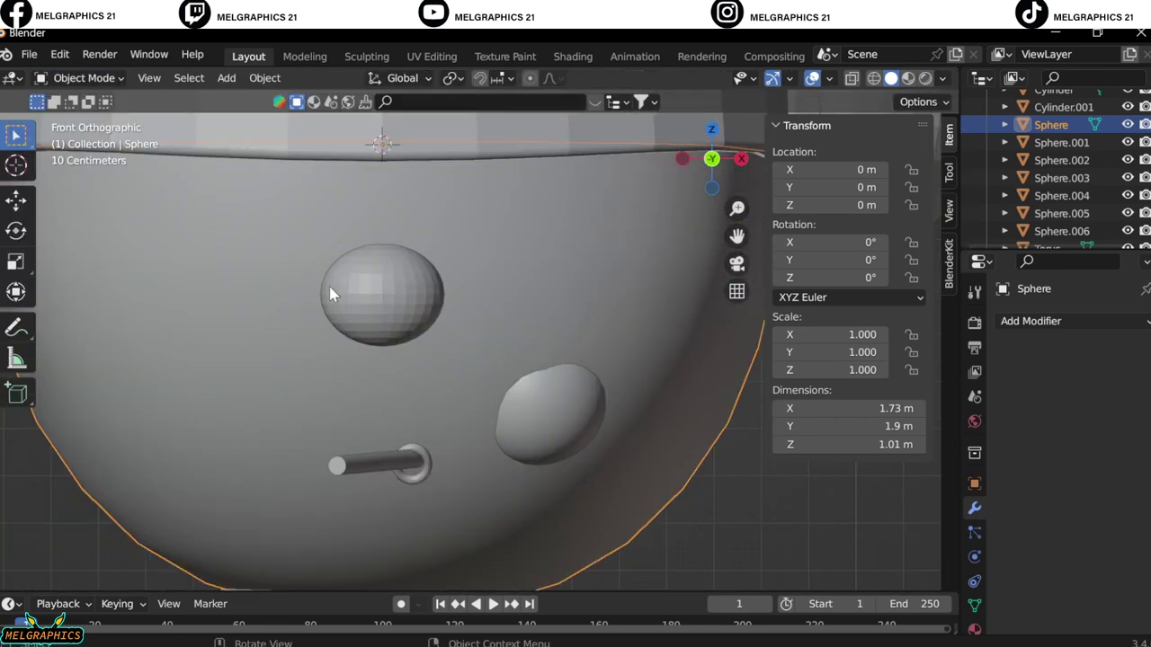
left_click(330, 295)
left_click(377, 521)
left_click(326, 517)
right_click(396, 314)
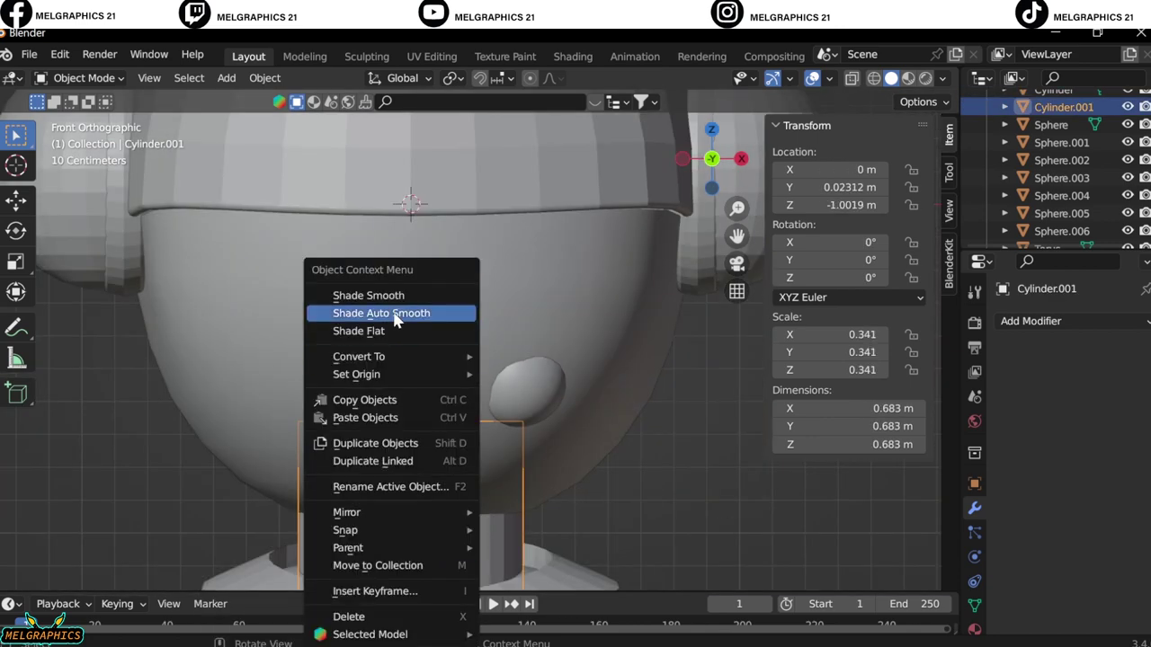
left_click(396, 314)
left_click(128, 243)
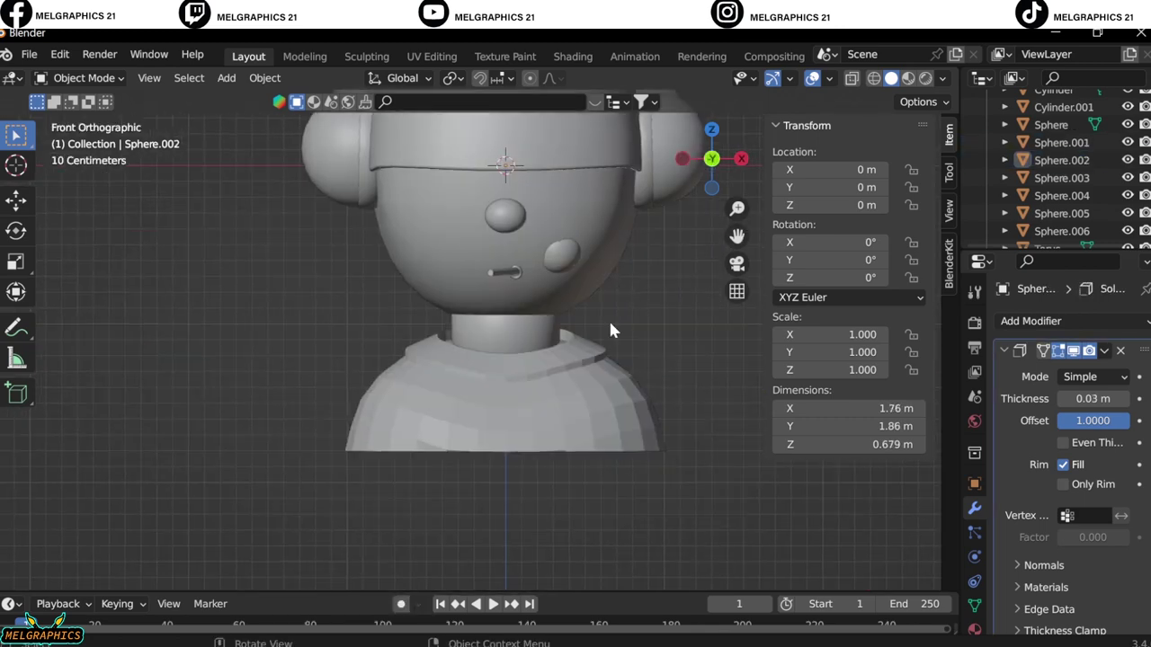
scroll(602, 513, "down", 3)
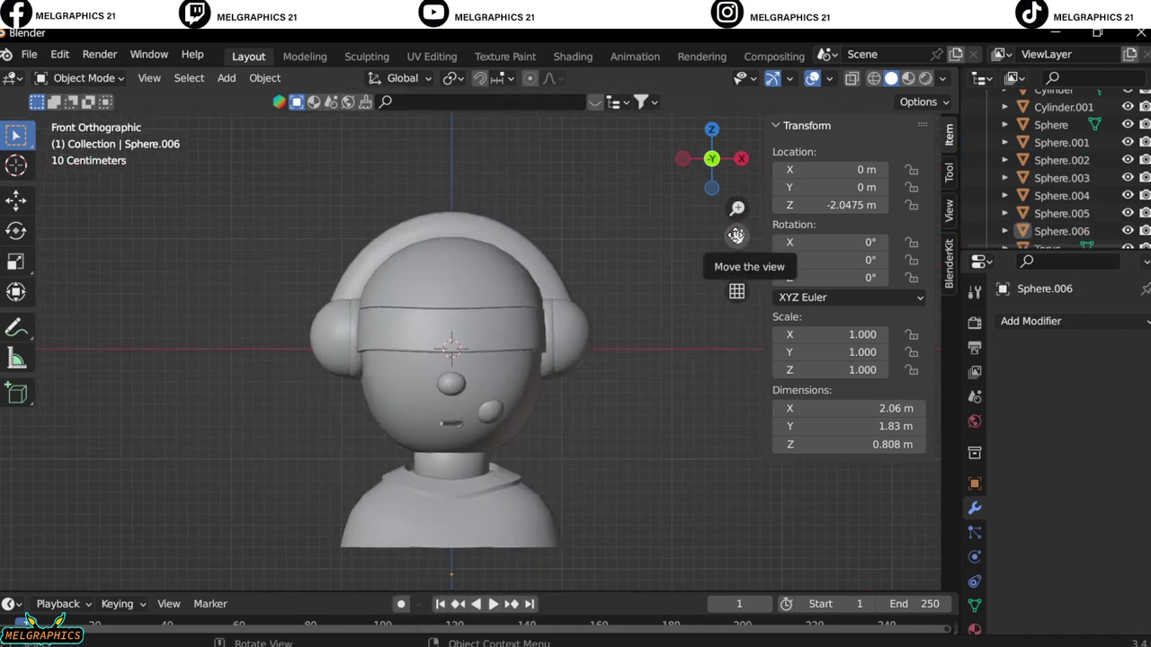
Save the project as day20.blend.
left_click(29, 54)
left_click(49, 186)
type("0")
key("Return")
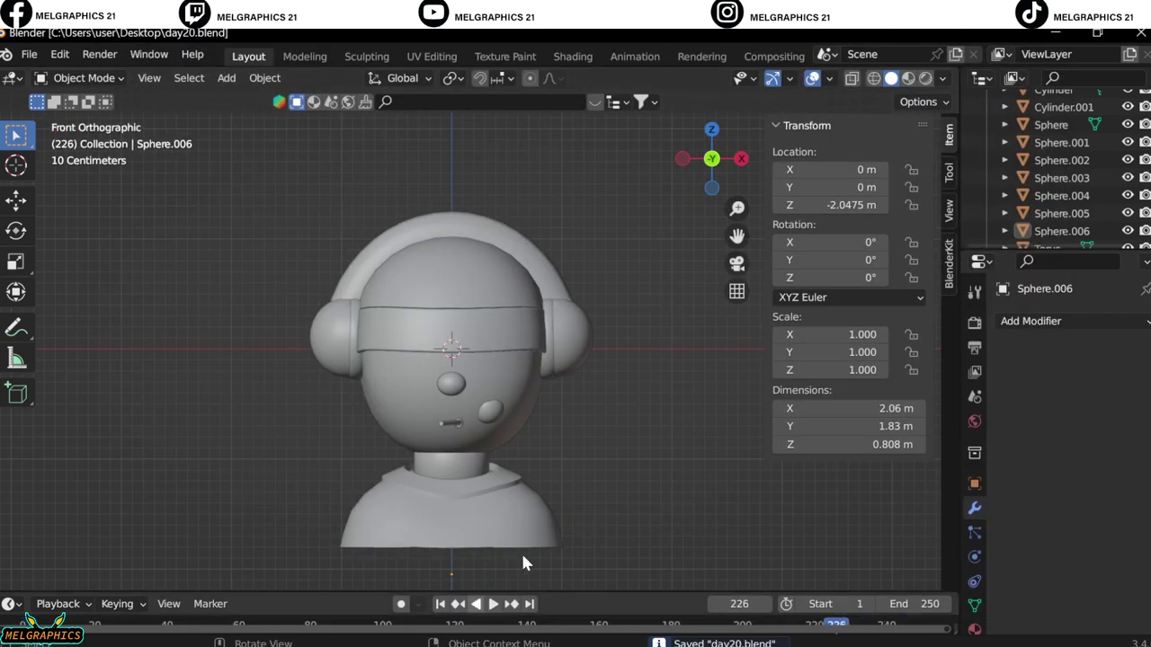
mouse_move(600, 463)
middle_mouse_down()
mouse_move(548, 286)
mouse_move(343, 298)
middle_mouse_up()
key("KP_1")
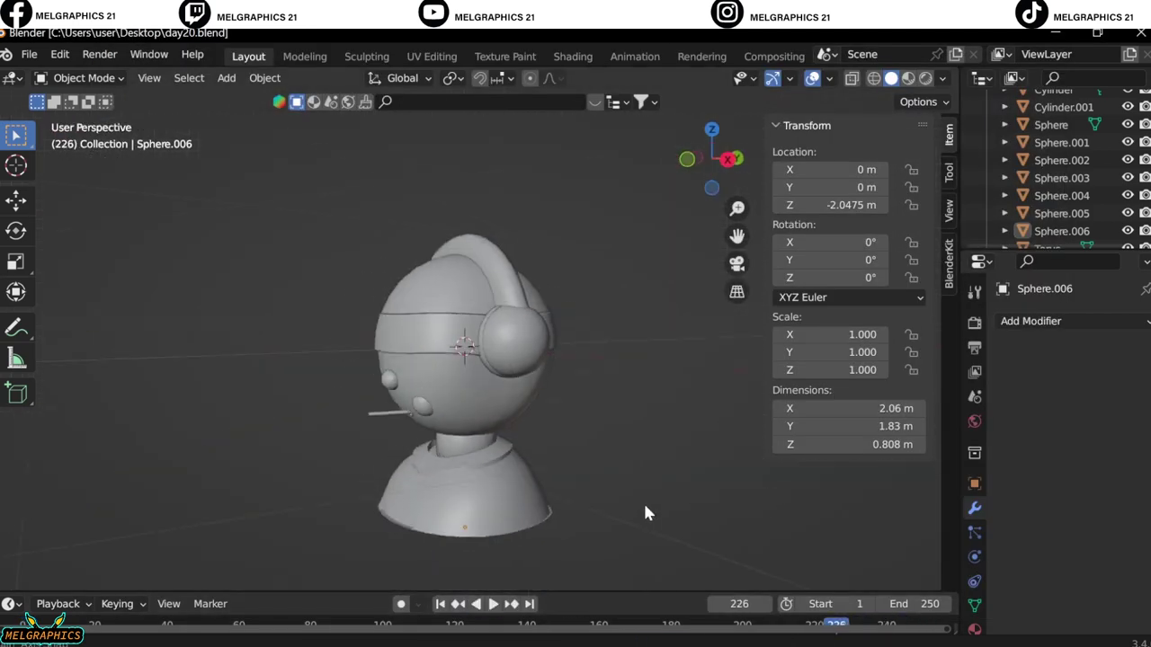
scroll(643, 501, "up", 1)
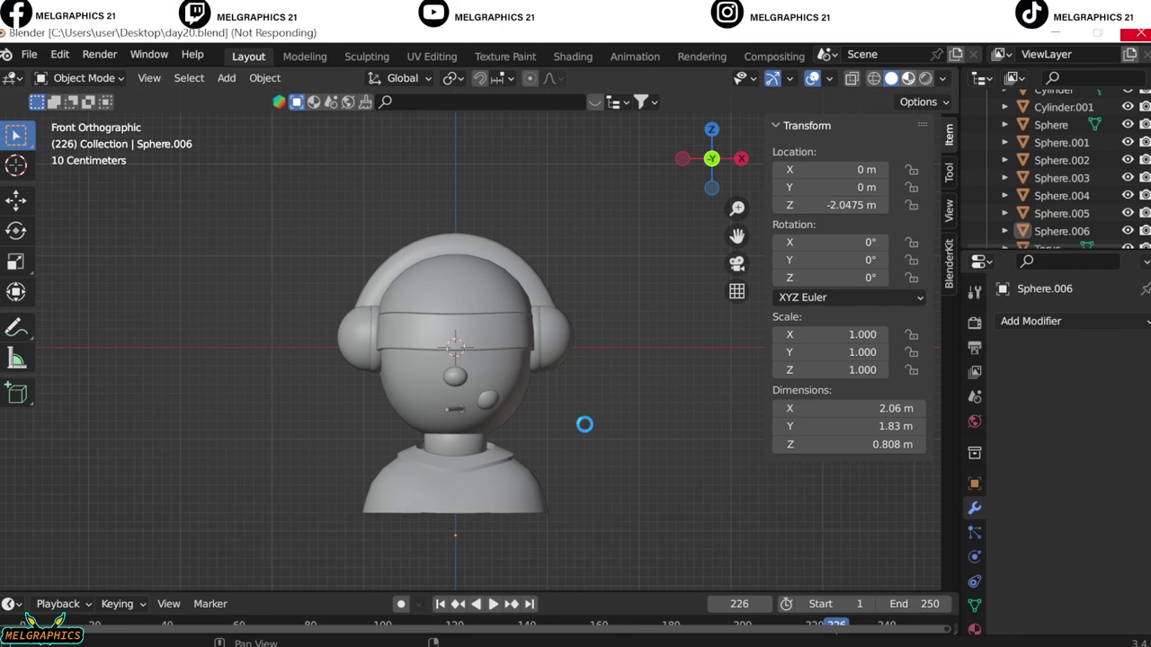
Delete the cheek sphere and give the head a new, slightly darkened skin-tone material.
key("Delete")
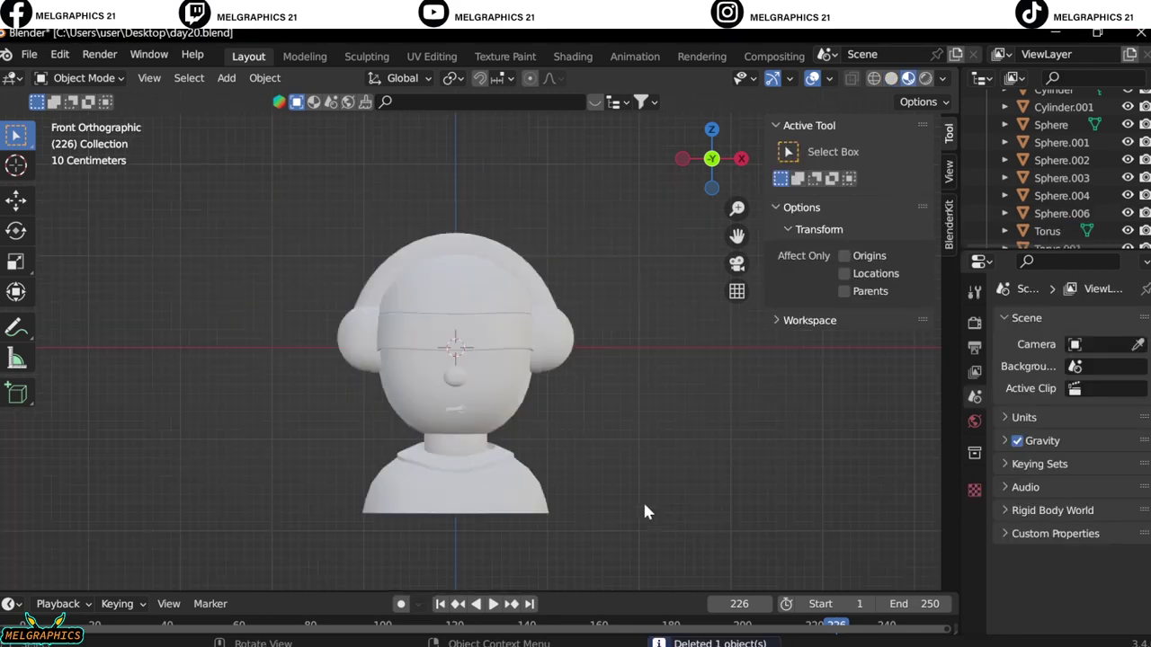
scroll(642, 499, "up", 3)
left_click(576, 360)
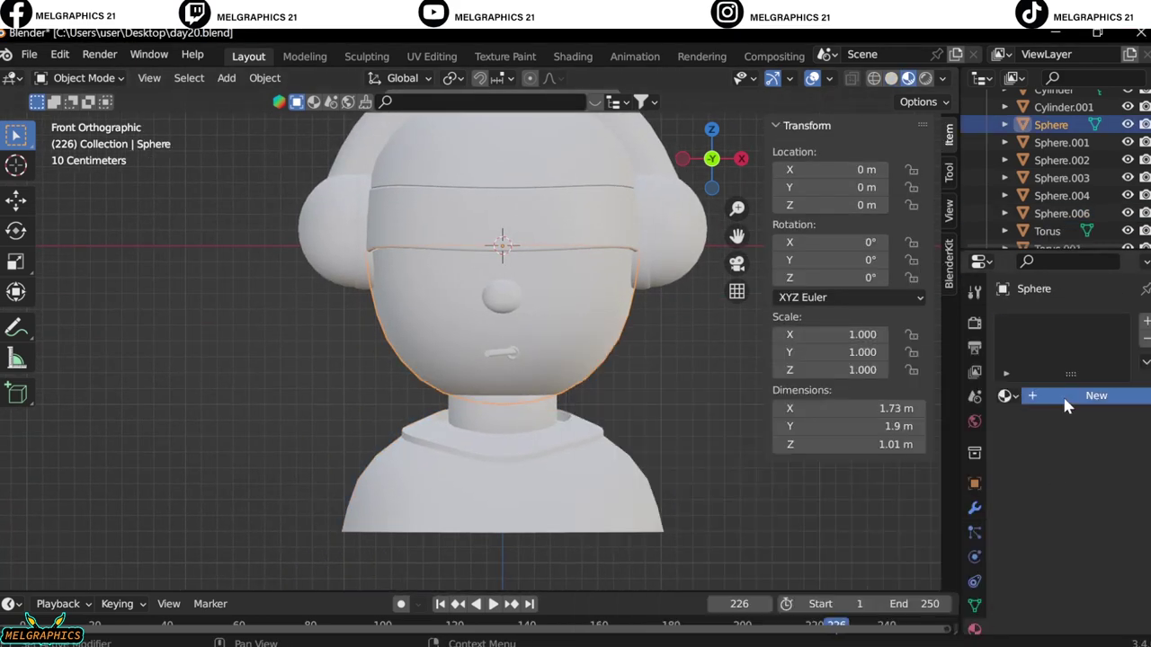
left_click(1064, 399)
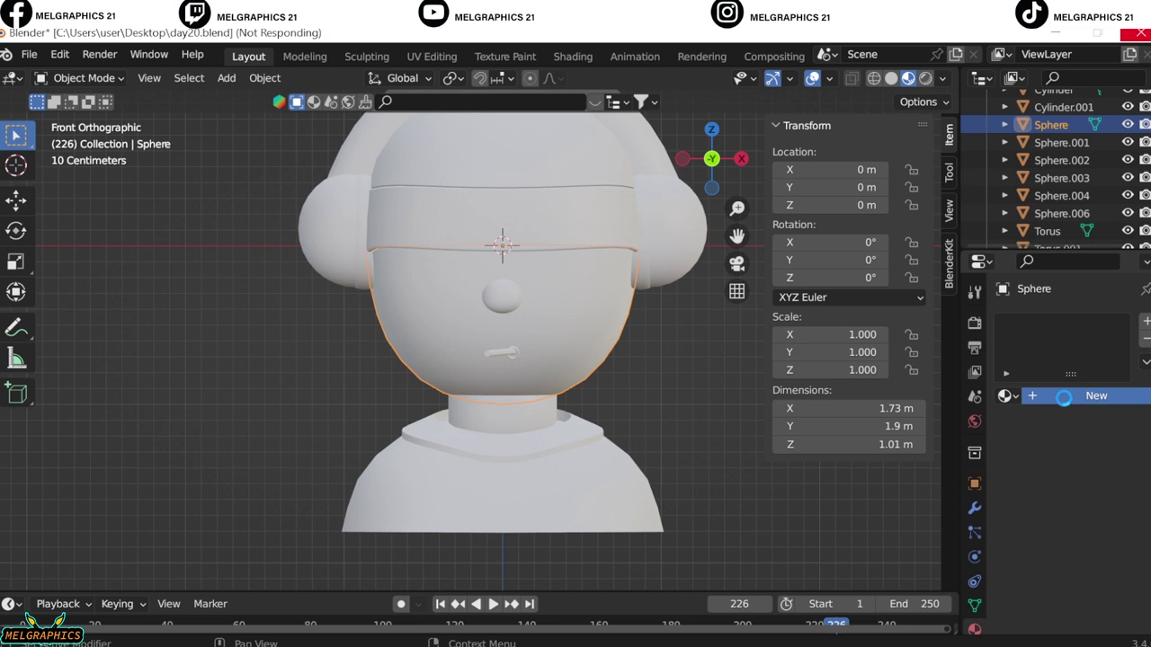
left_click(1101, 581)
left_click(1066, 468)
left_click_drag(1127, 382, 1127, 400)
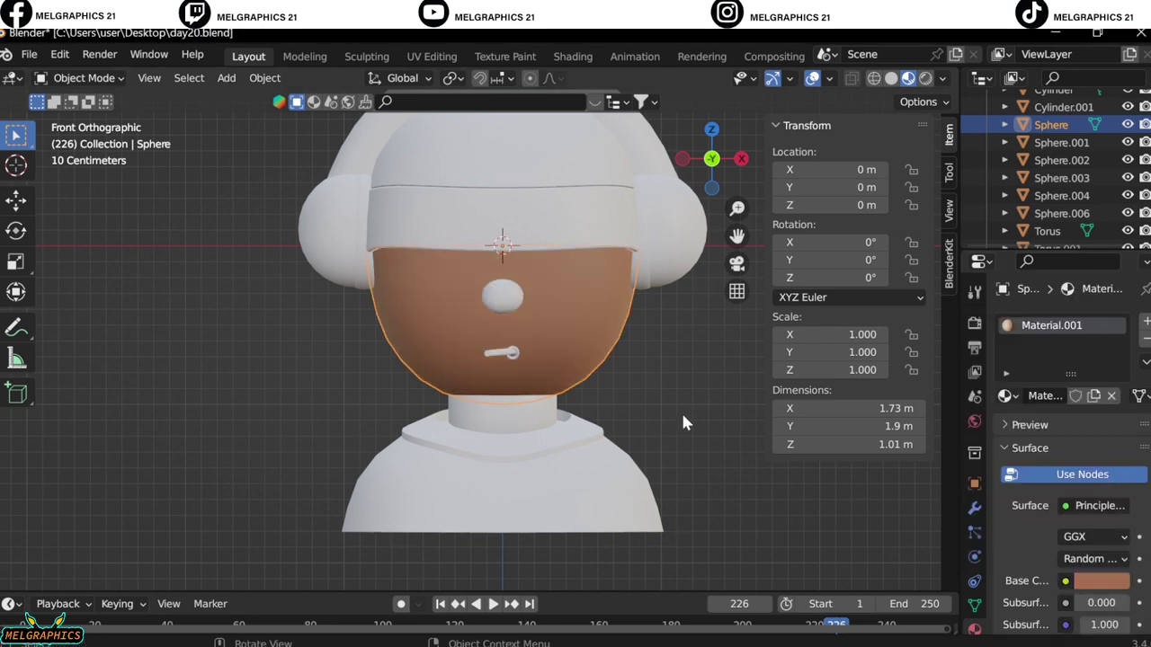
Set the nose's base colour hue to 0.044 and adjust its saturation.
left_click(1122, 583)
left_click(502, 297)
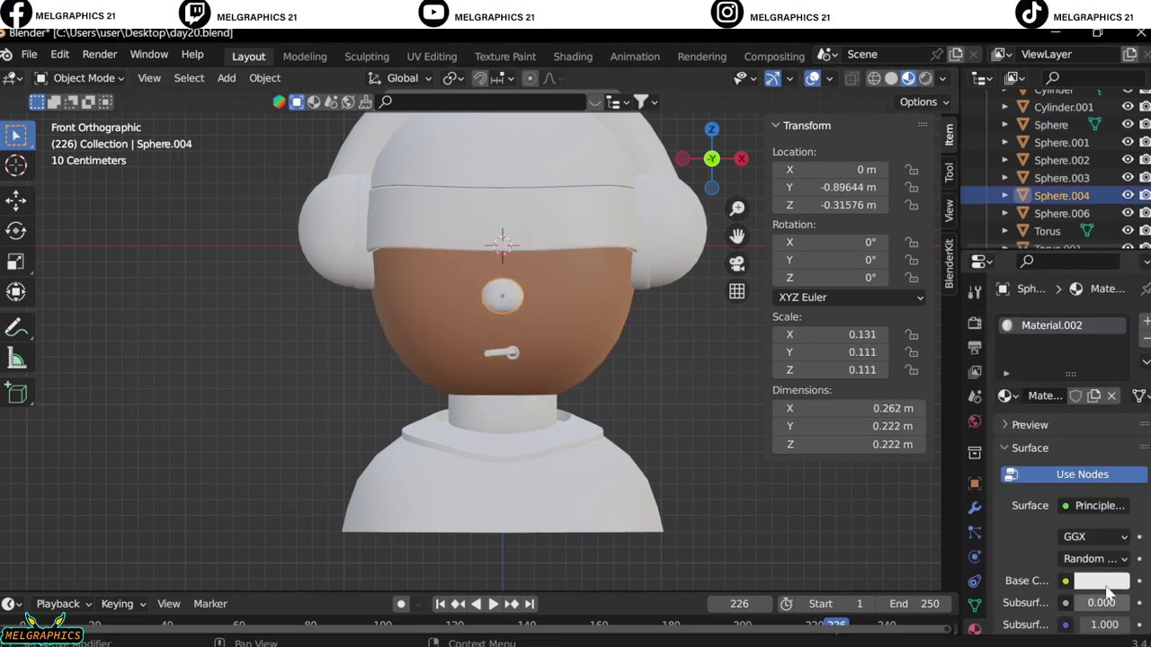
left_click(1101, 581)
left_click(1052, 497)
key("BackSpace")
left_click(1101, 581)
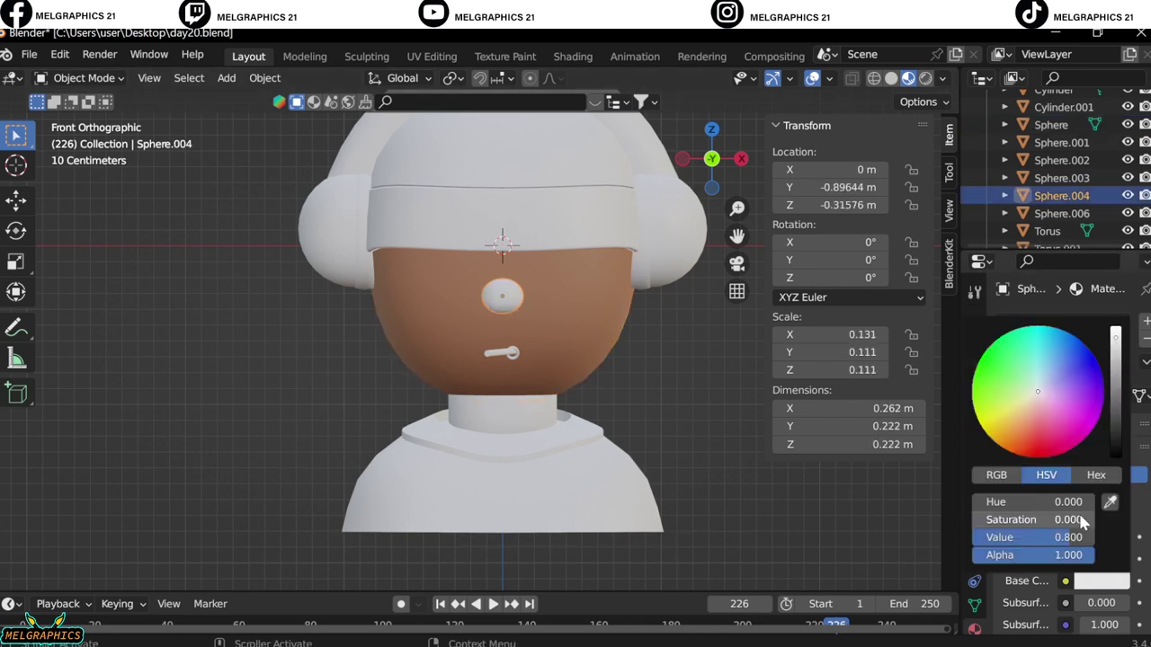
left_click(1067, 501)
key("BackSpace")
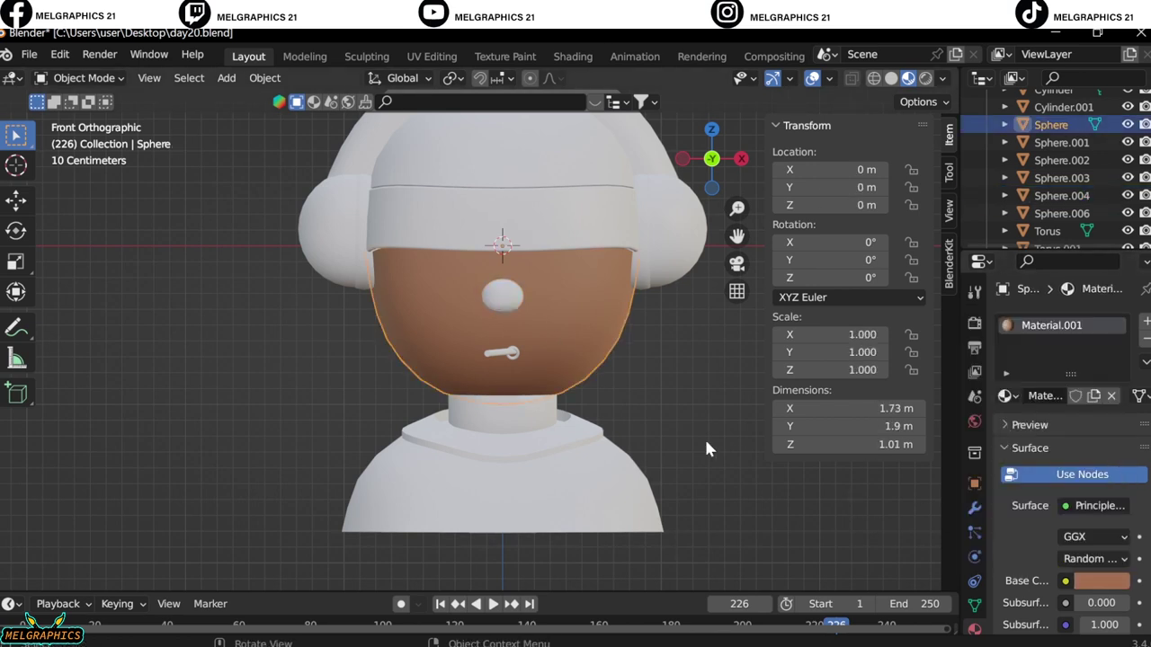
type("0.044")
left_click(1059, 521)
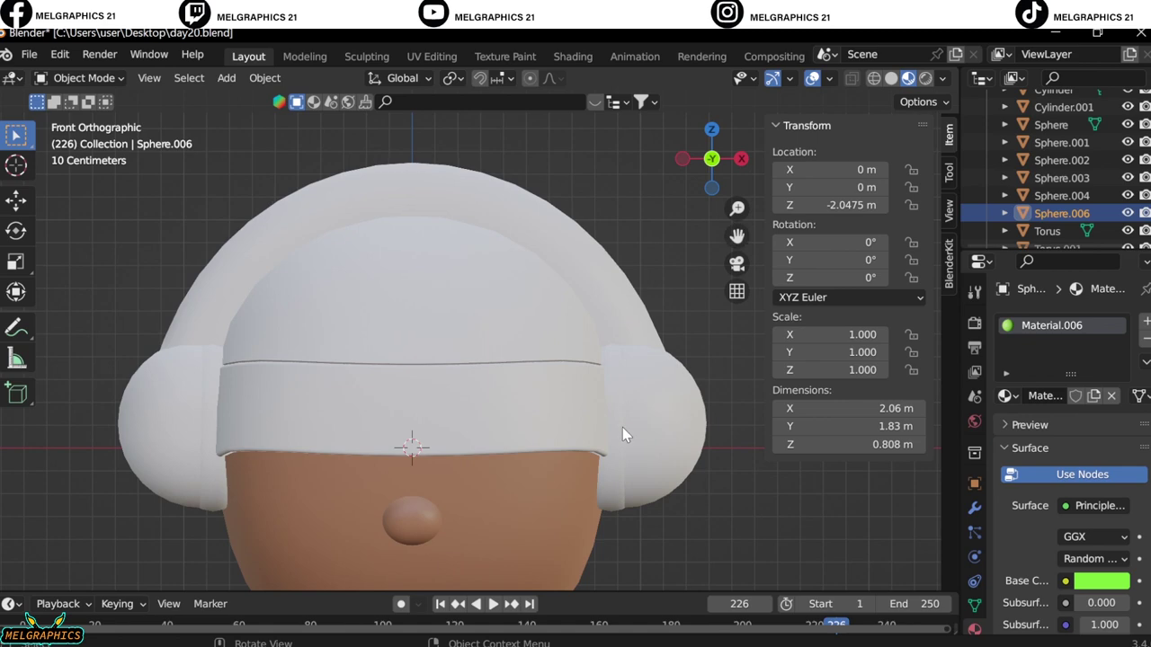
Give the headphone ear pads a new red material.
left_click(622, 427)
left_click(1035, 390)
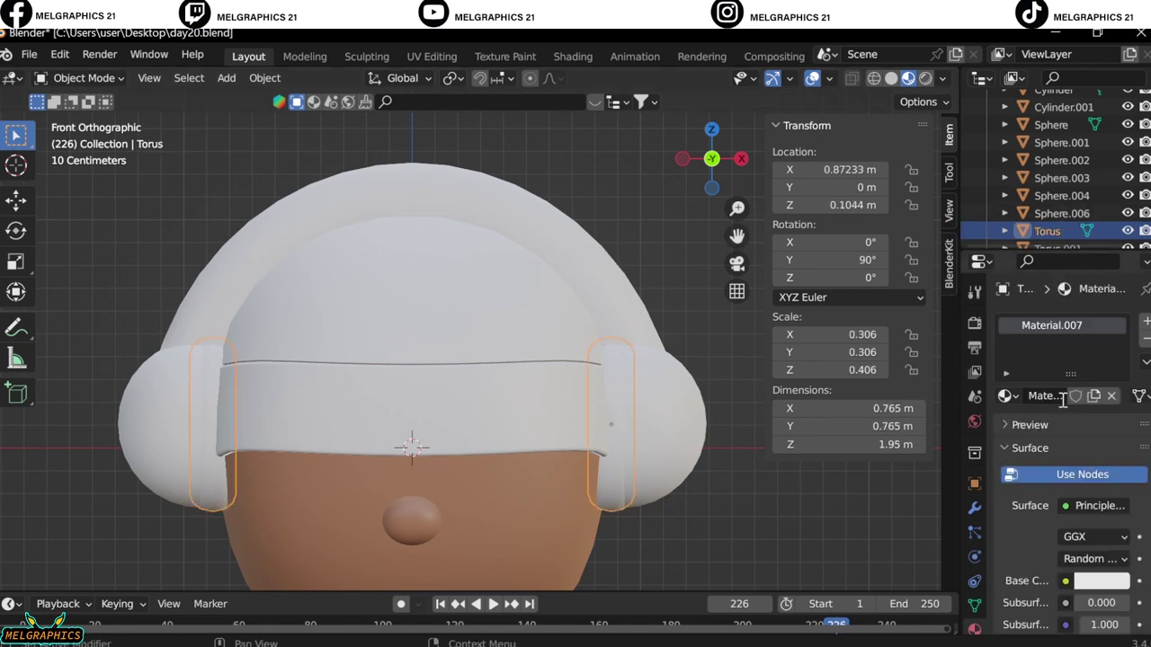
left_click(1102, 581)
left_click(1032, 439)
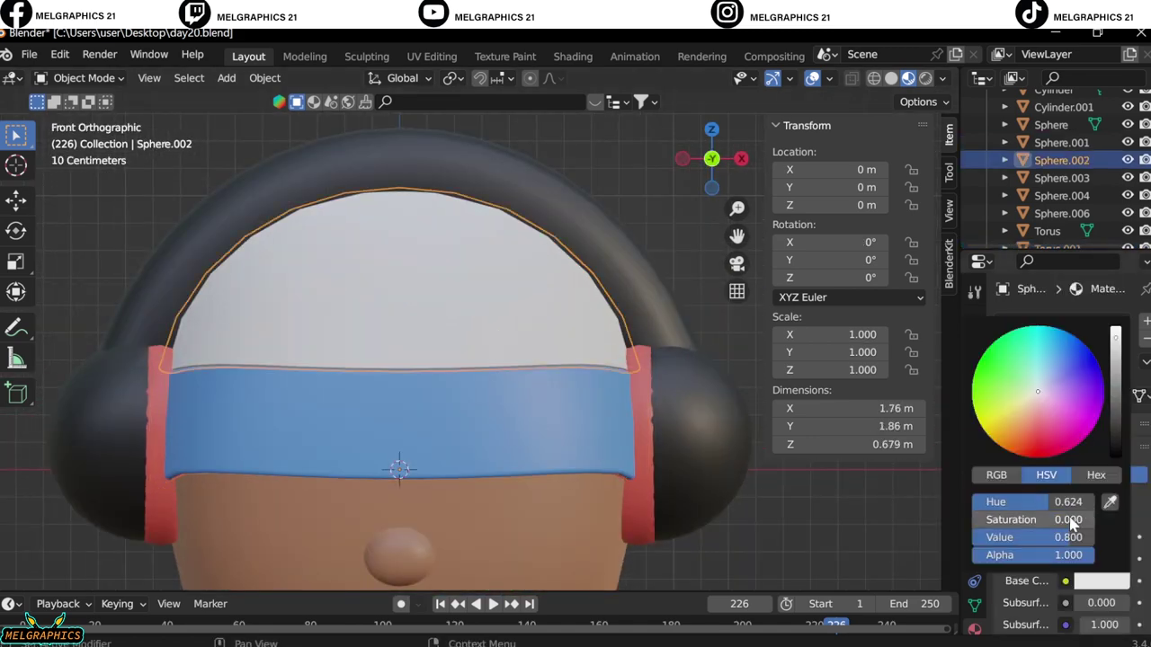
scroll(530, 481, "down", 1)
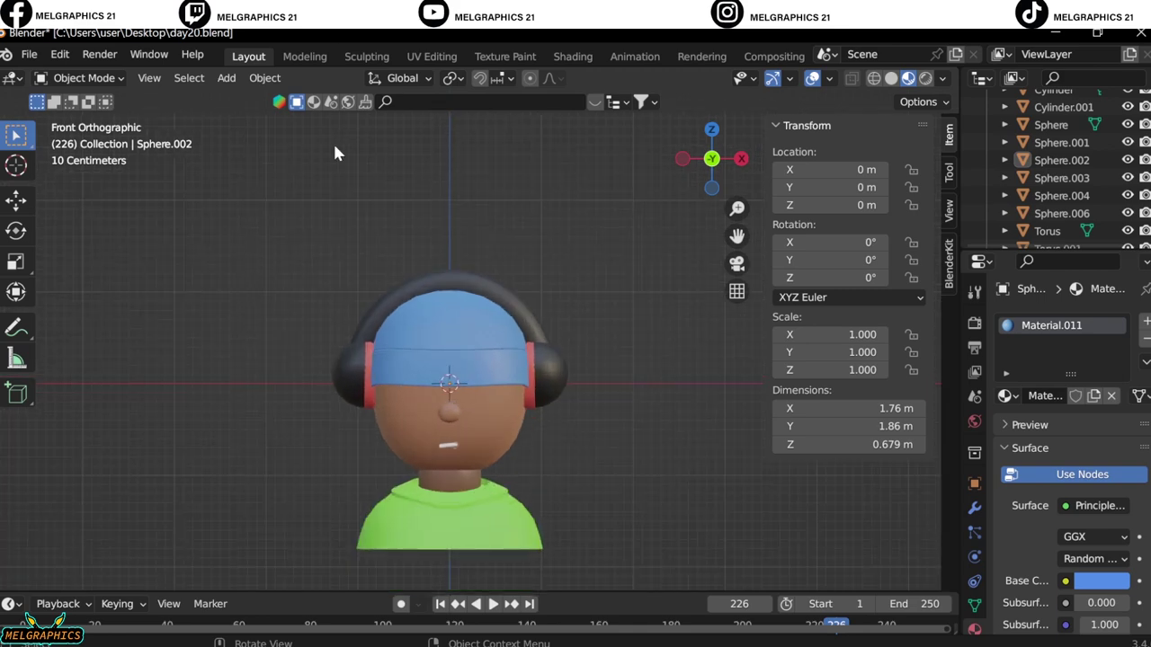
key("shift+a")
Add a camera and move it back along Y in front of the bust.
left_click(490, 554)
key("KP_3")
key("g")
key("y")
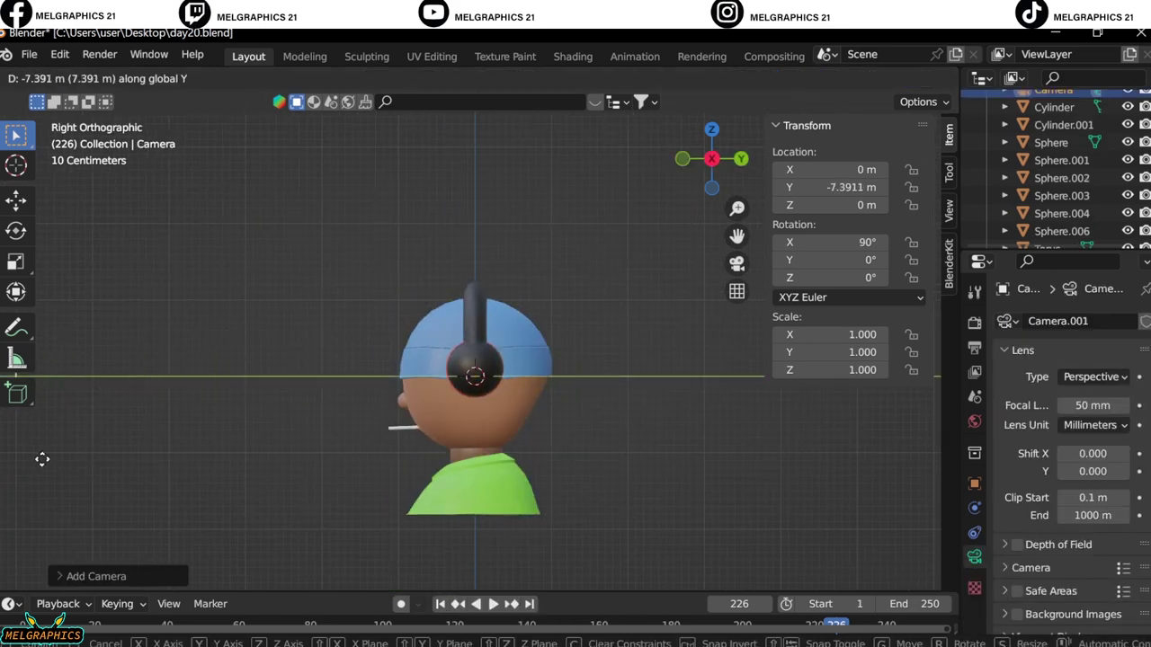
left_click(42, 455)
key("KP_0")
key("KP_3")
key("g")
key("y")
left_click(912, 464)
key("KP_0")
Lengthen the camera focal length to 57 mm and shift the framing lower.
left_click_drag(1093, 471, 1079, 471)
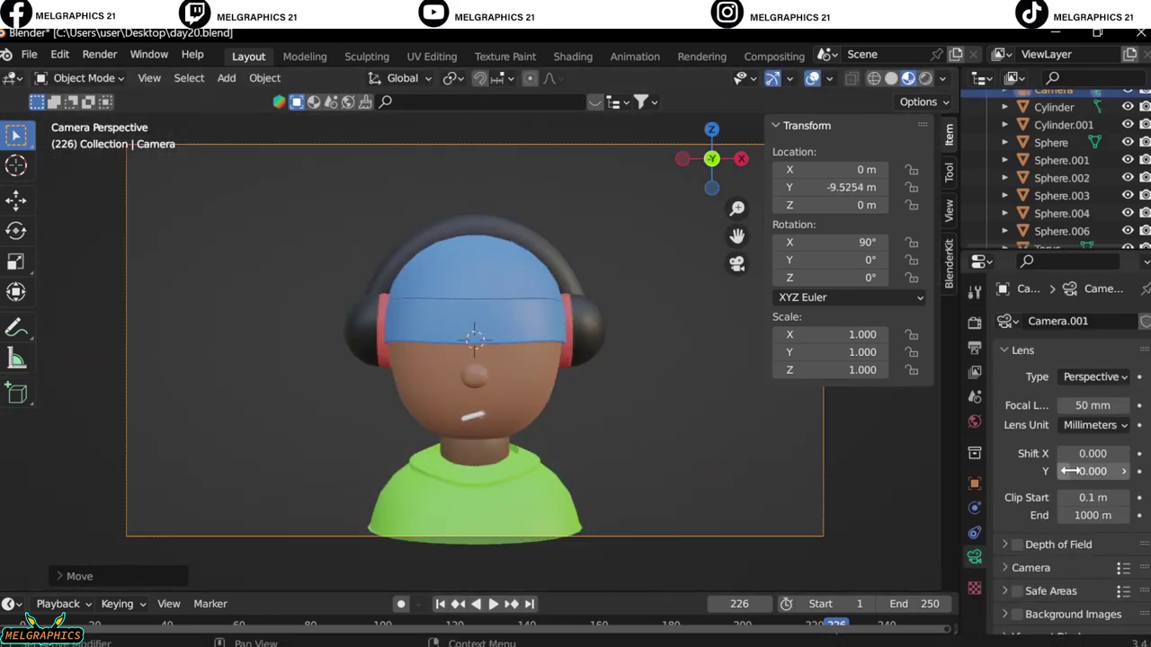
key("KP_3")
key("KP_0")
left_click_drag(1093, 405, 1110, 405)
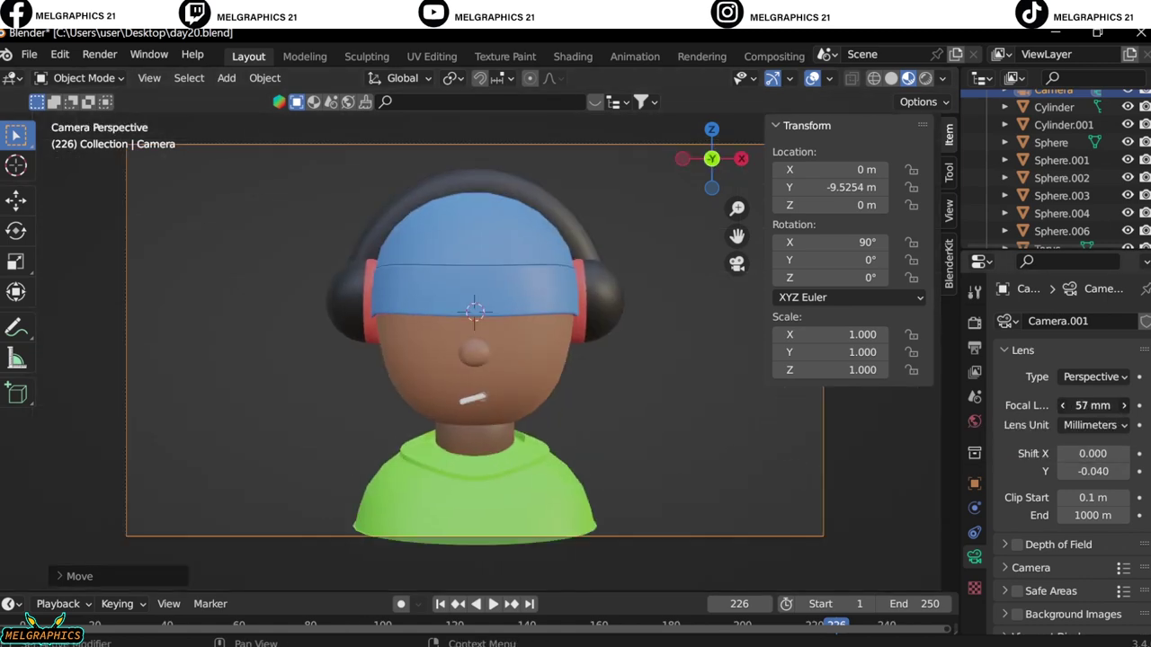
left_click_drag(1092, 471, 1079, 472)
Add an area light rotated 45° on Z, placed in front and off to one side.
key("shift+a")
left_click(827, 454)
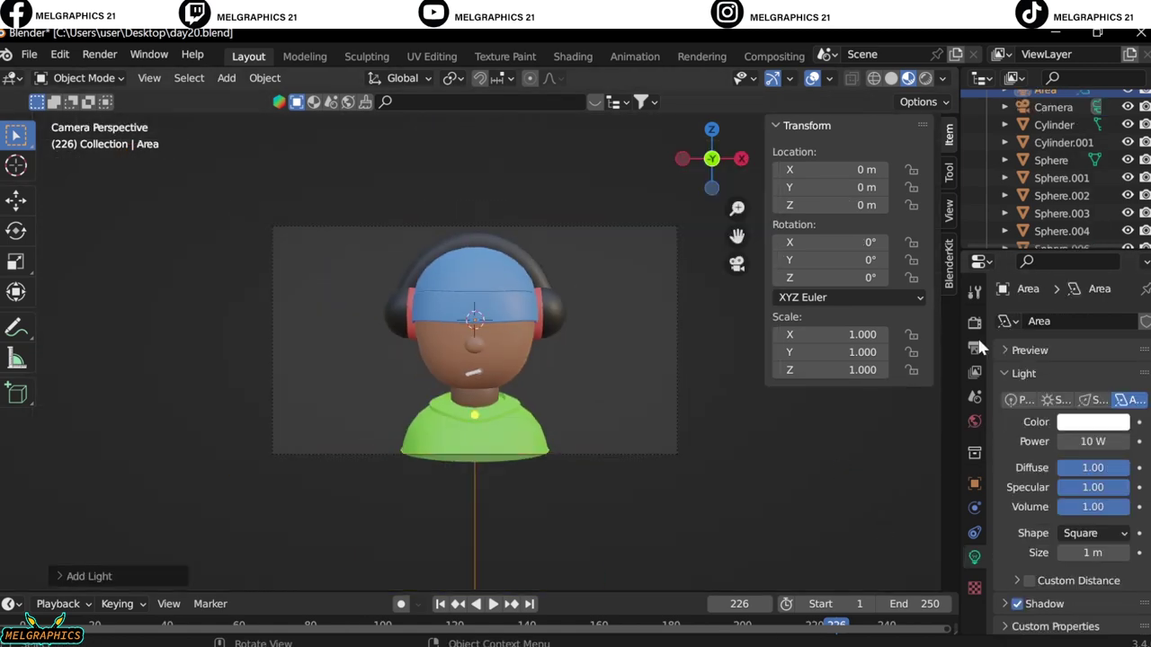
key("KP_3")
key("g")
key("y")
left_click(468, 490)
key("KP_7")
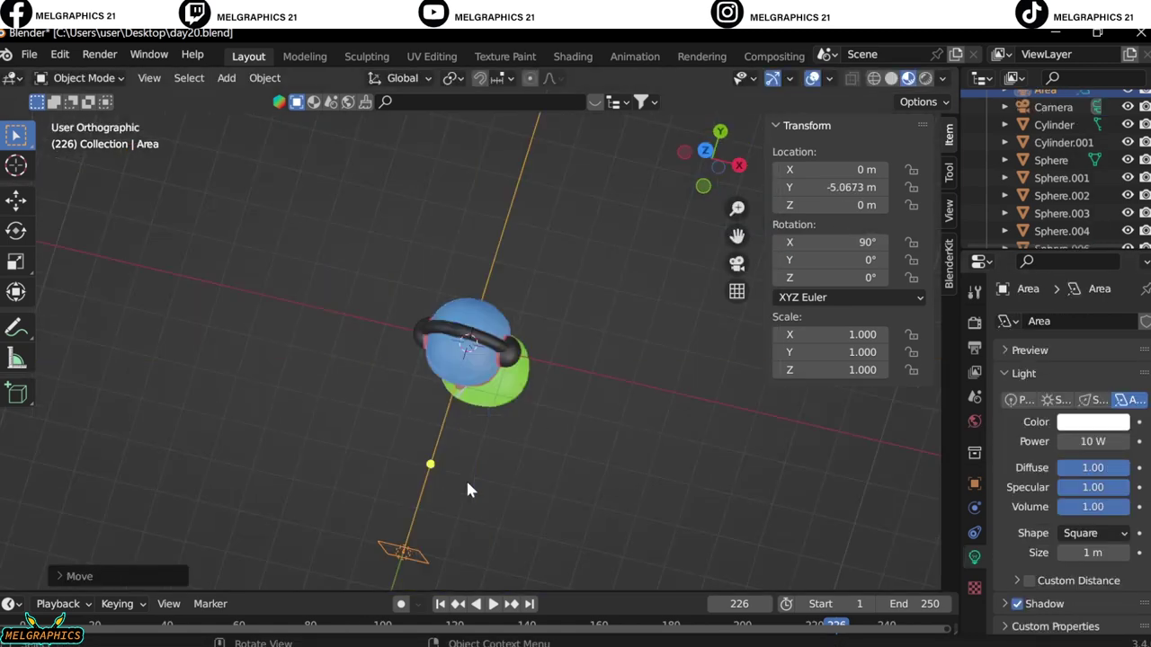
double_click(837, 277)
type("45")
key("Return")
key("g")
key("x")
left_click(798, 466)
Make a linked copy of the light rotated -45° on the opposite side.
right_click(798, 466)
left_click(724, 460)
double_click(845, 277)
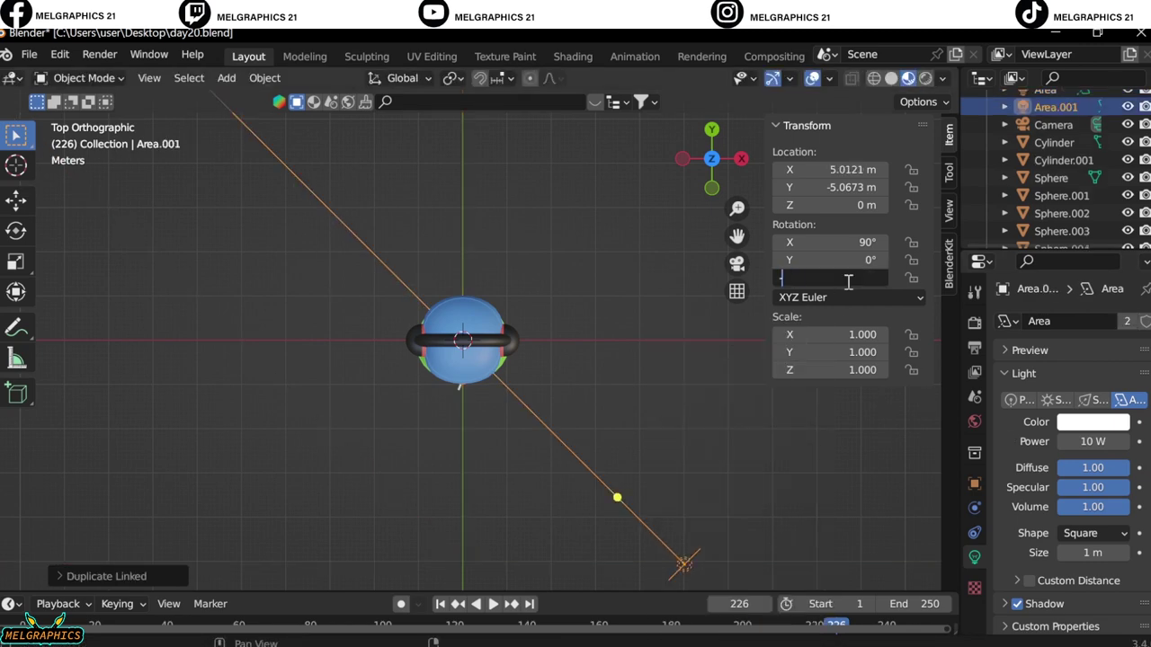
type("-45")
key("Return")
key("g")
key("x")
left_click(279, 496)
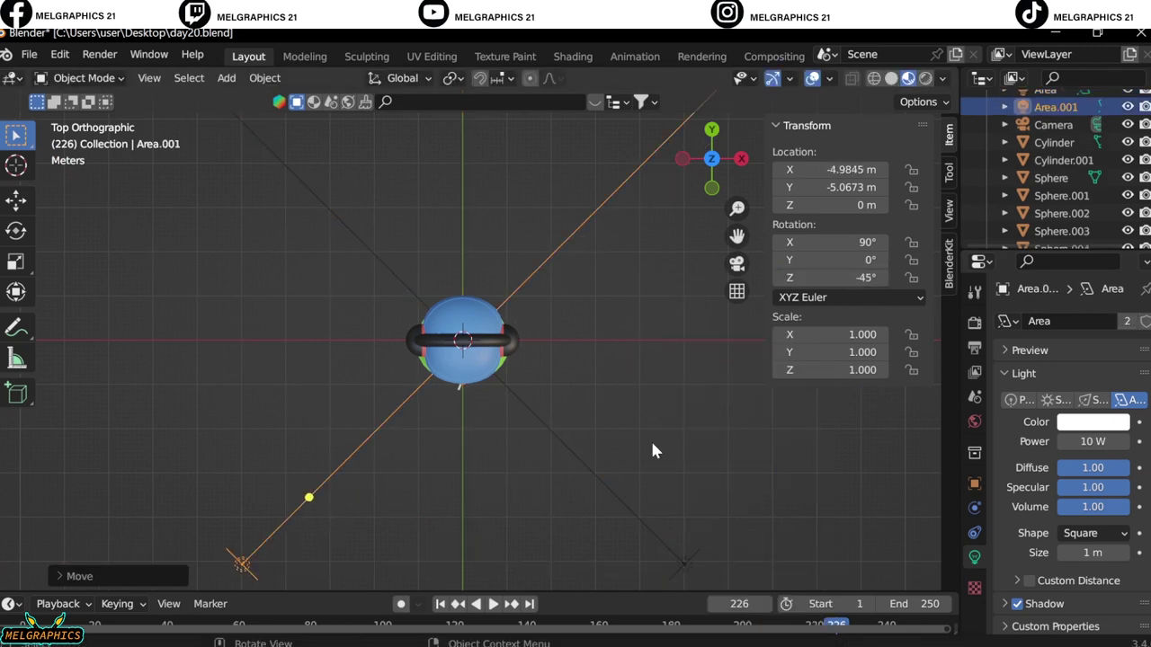
Add a third area light placed above the bust.
key("KP_1")
key("shift+a")
left_click(802, 424)
key("g")
key("z")
left_click(733, 373)
Add a fourth area light rotated 90° on Y at the bust's side.
key("shift+a")
left_click(803, 424)
double_click(845, 260)
type("90")
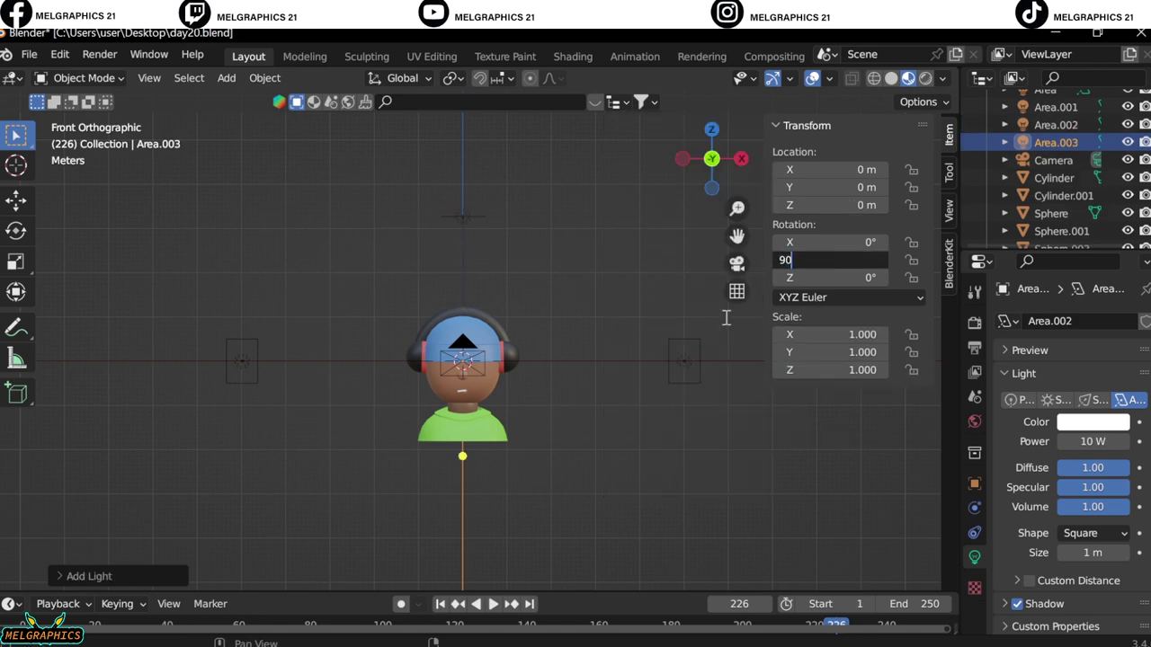
key("Return")
key("g")
key("x")
left_click(800, 426)
key("KP_0")
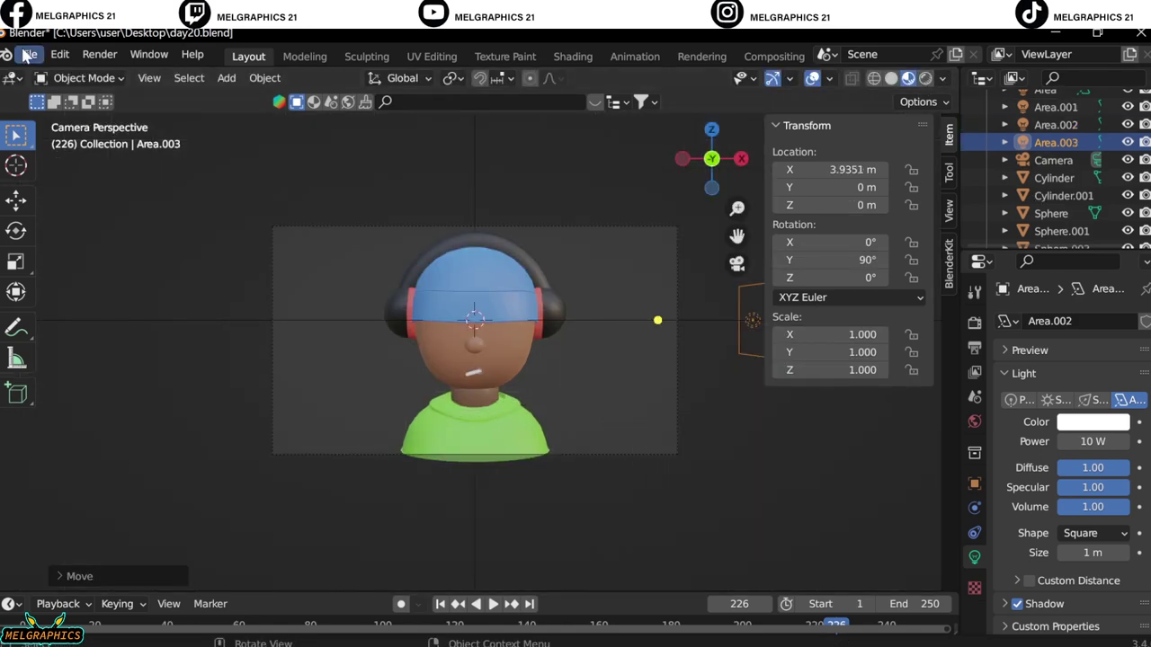
left_click(28, 54)
Import the cyclorama FBX backdrop and scale it up.
left_click(248, 469)
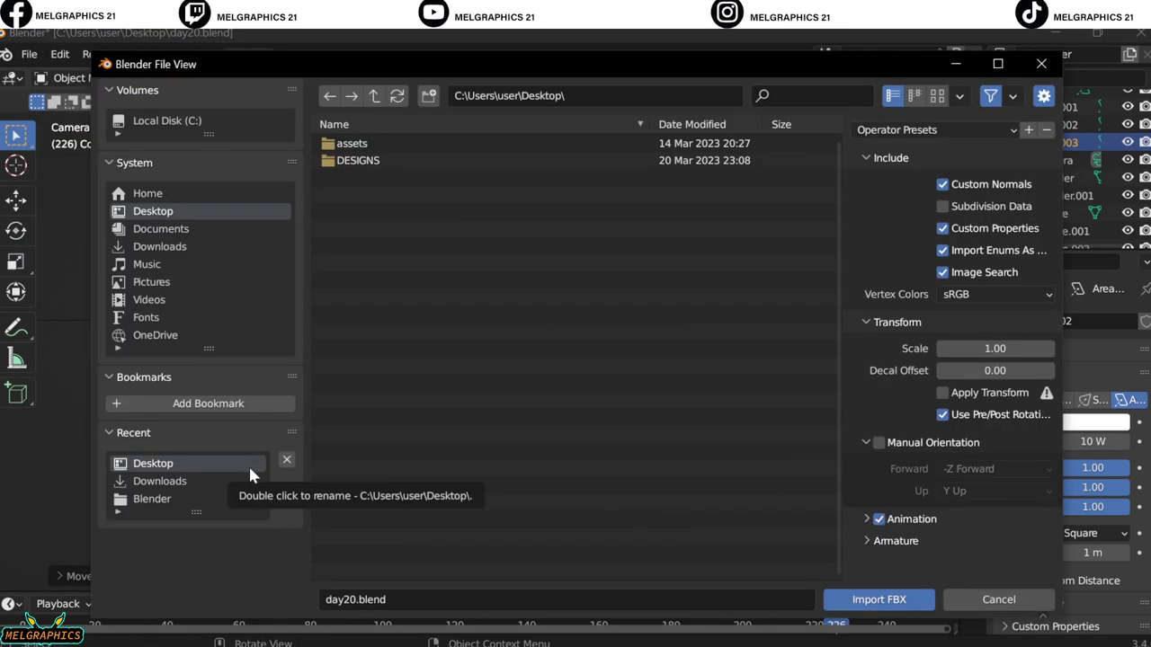
key("Escape")
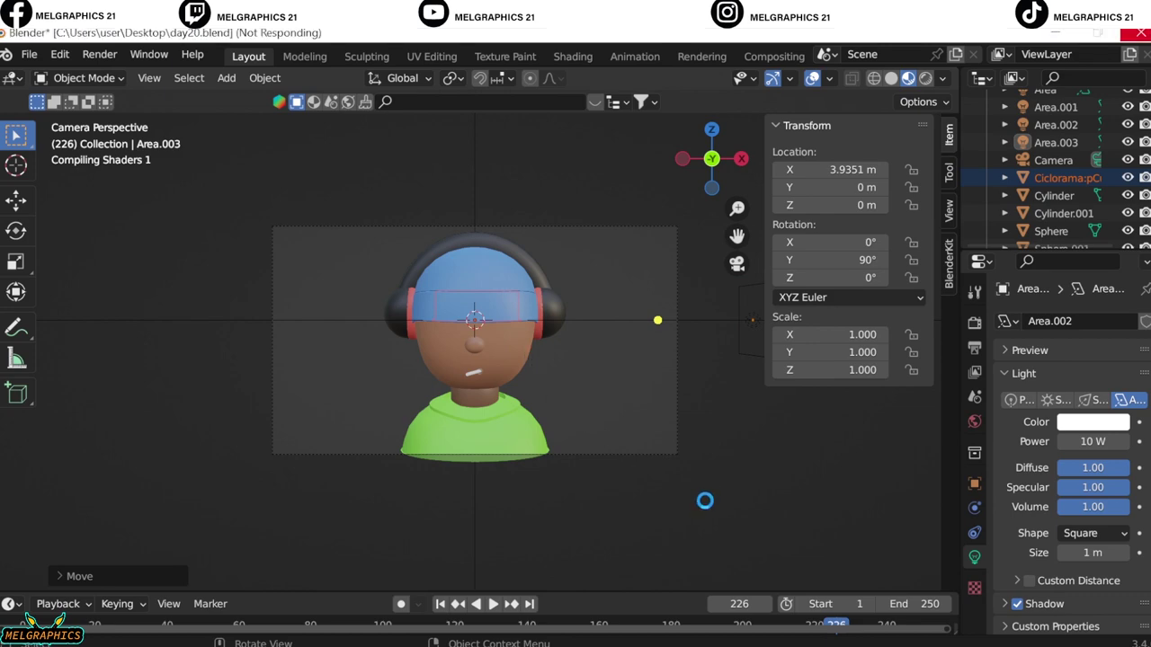
key("s")
key("Return")
Move the backdrop down along Z and back along Y to sit beneath and behind the bust.
key("KP_3")
key("g")
key("z")
key("Return")
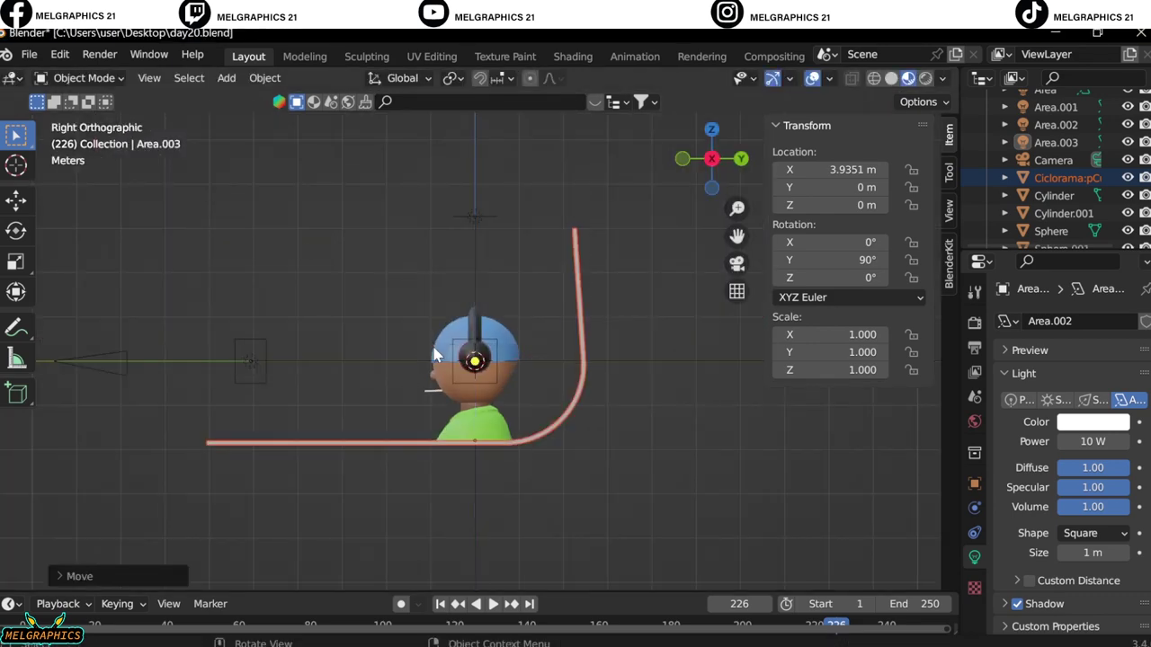
key("g")
key("y")
key("Return")
key("KP_0")
Save the blend file and preview the scene with rendered shading.
left_click(29, 54)
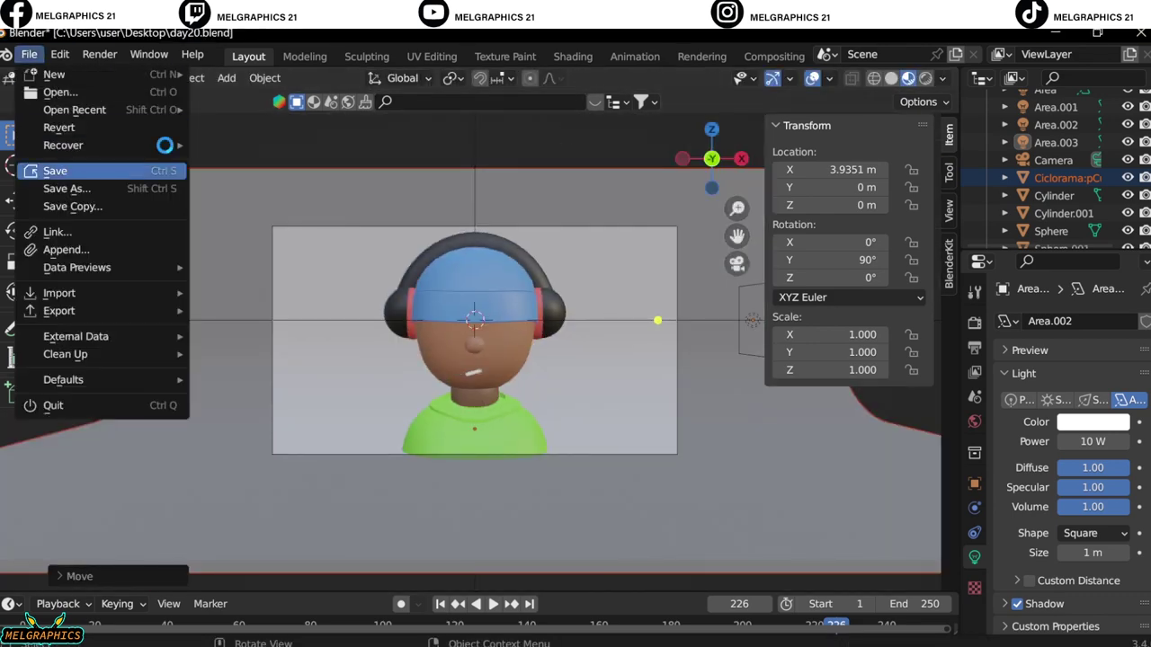
left_click(56, 170)
left_click(926, 78)
Set the first area light and the top area light to 250 W power.
left_click(1045, 91)
double_click(1093, 441)
type("250")
key("Return")
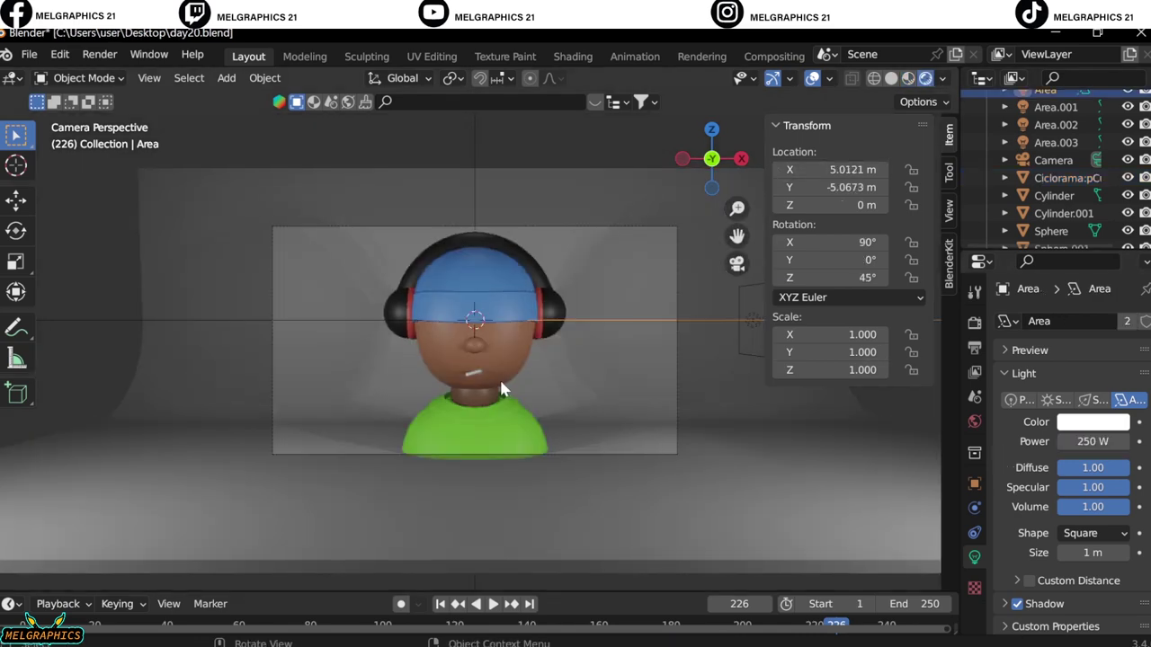
scroll(499, 377, "up", 2)
double_click(1093, 441)
key("Return")
left_click(1056, 124)
double_click(1094, 441)
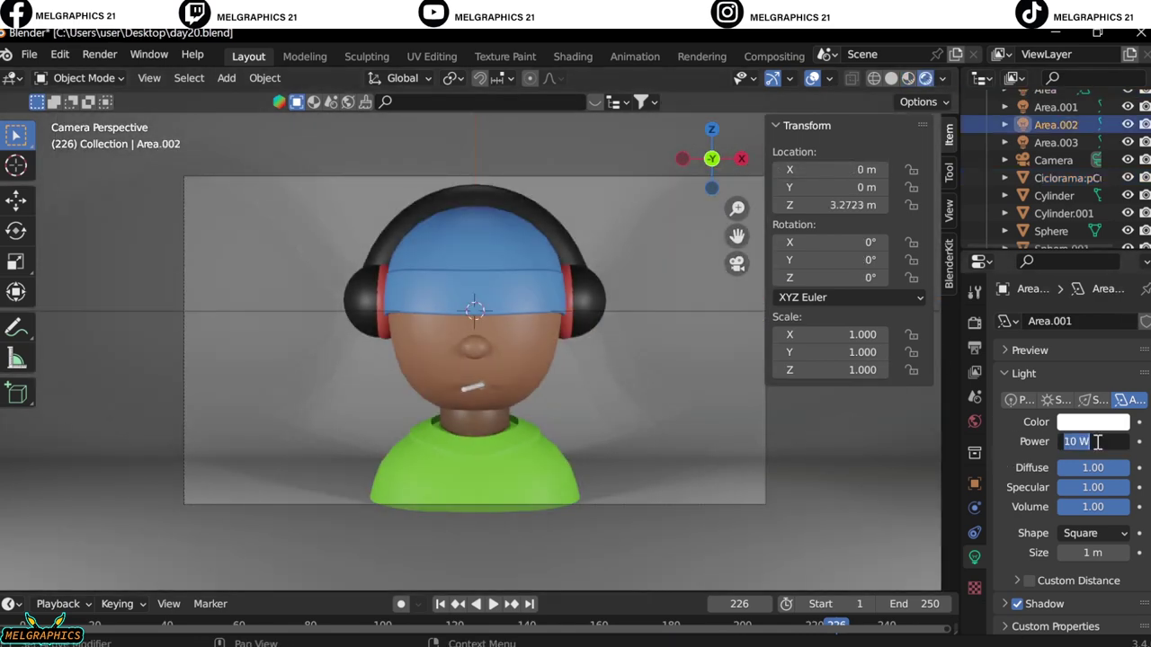
key("Return")
scroll(683, 357, "up", 2)
Give the side area light Area.003 250 W power and a magenta colour.
left_click(635, 337)
left_click(1093, 421)
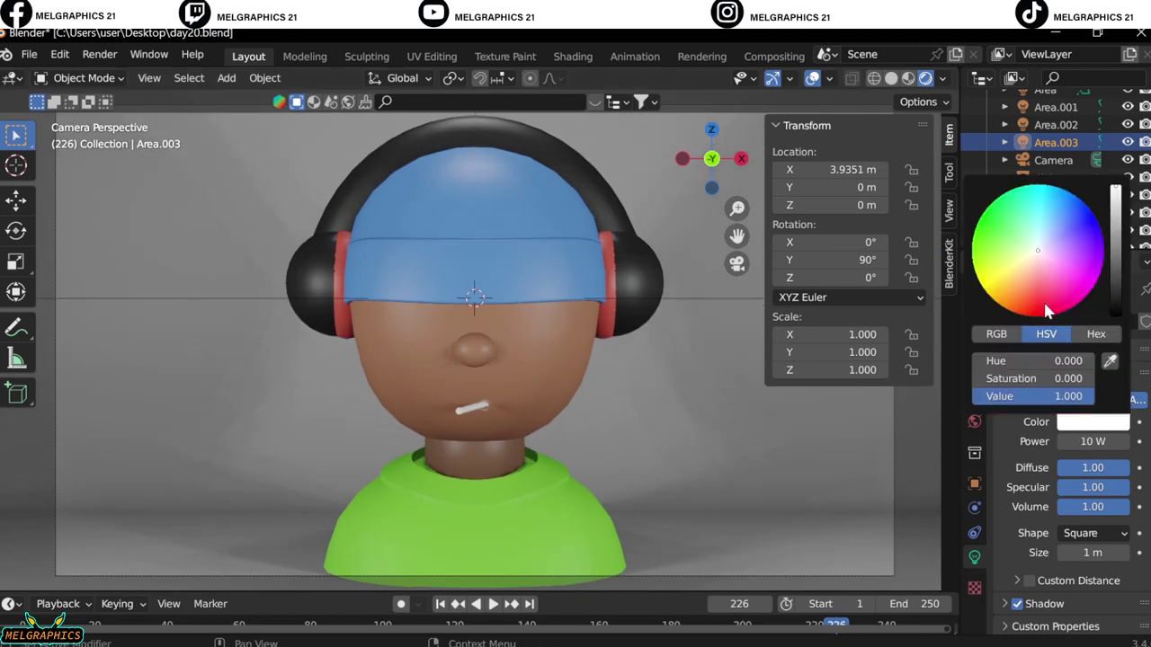
left_click(1102, 243)
double_click(1093, 441)
type("250")
left_click(1093, 422)
left_click(1093, 90)
Render the image, then recolour the cyclorama backdrop teal.
left_click(98, 55)
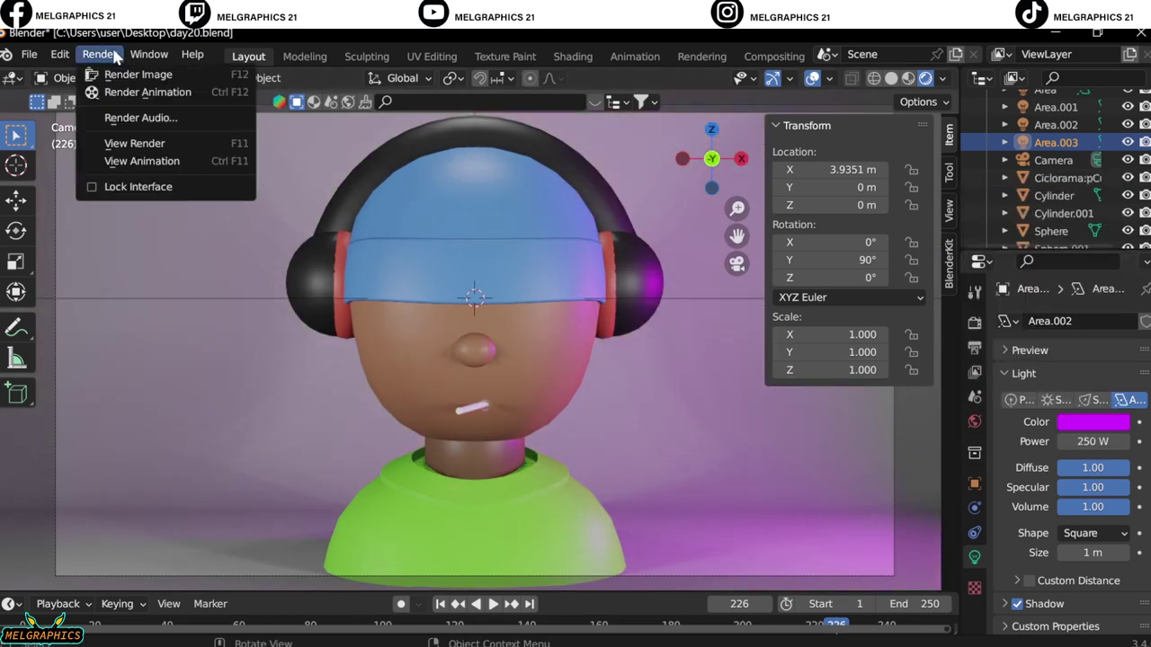
left_click(134, 72)
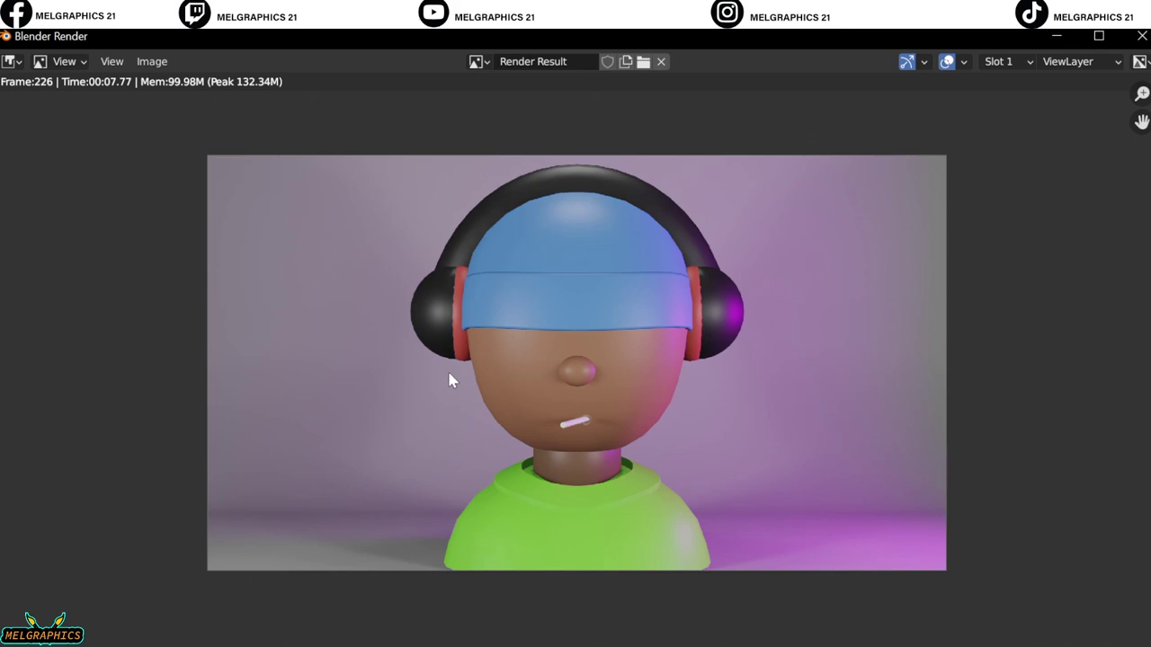
left_click(1142, 36)
left_click(266, 362)
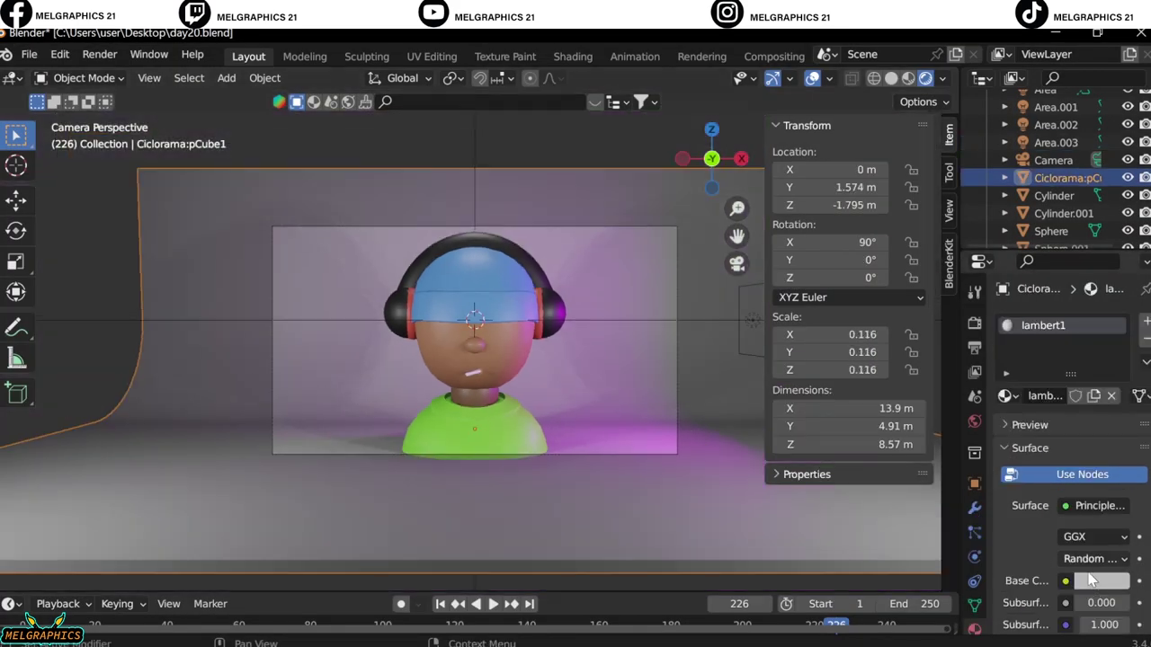
left_click(1095, 581)
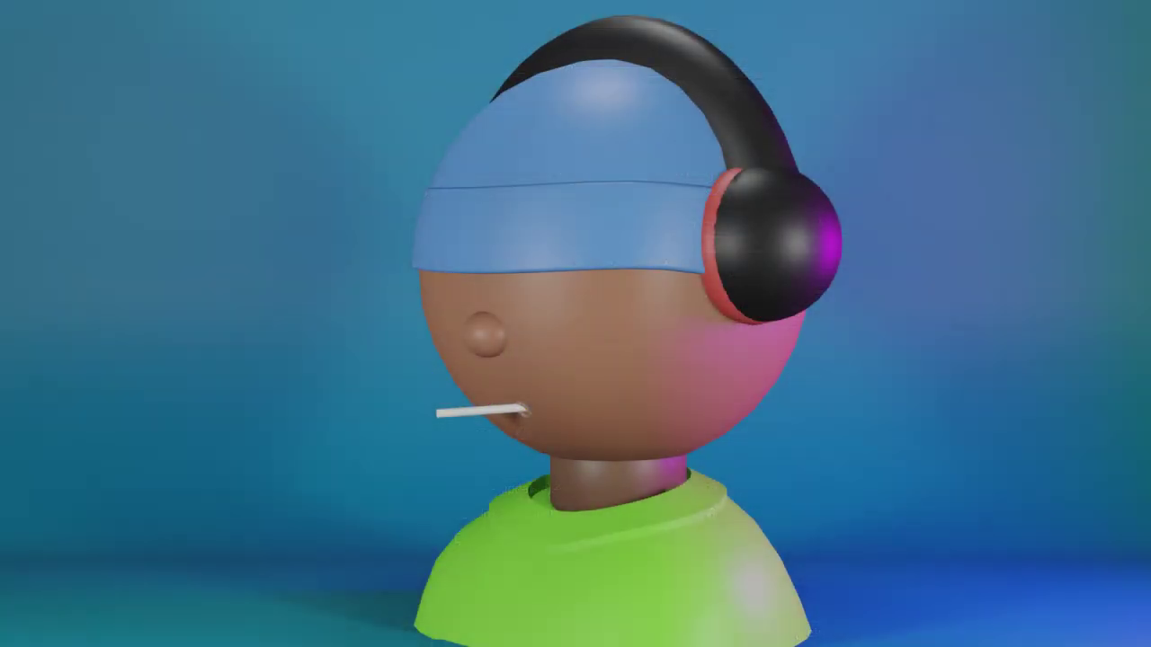